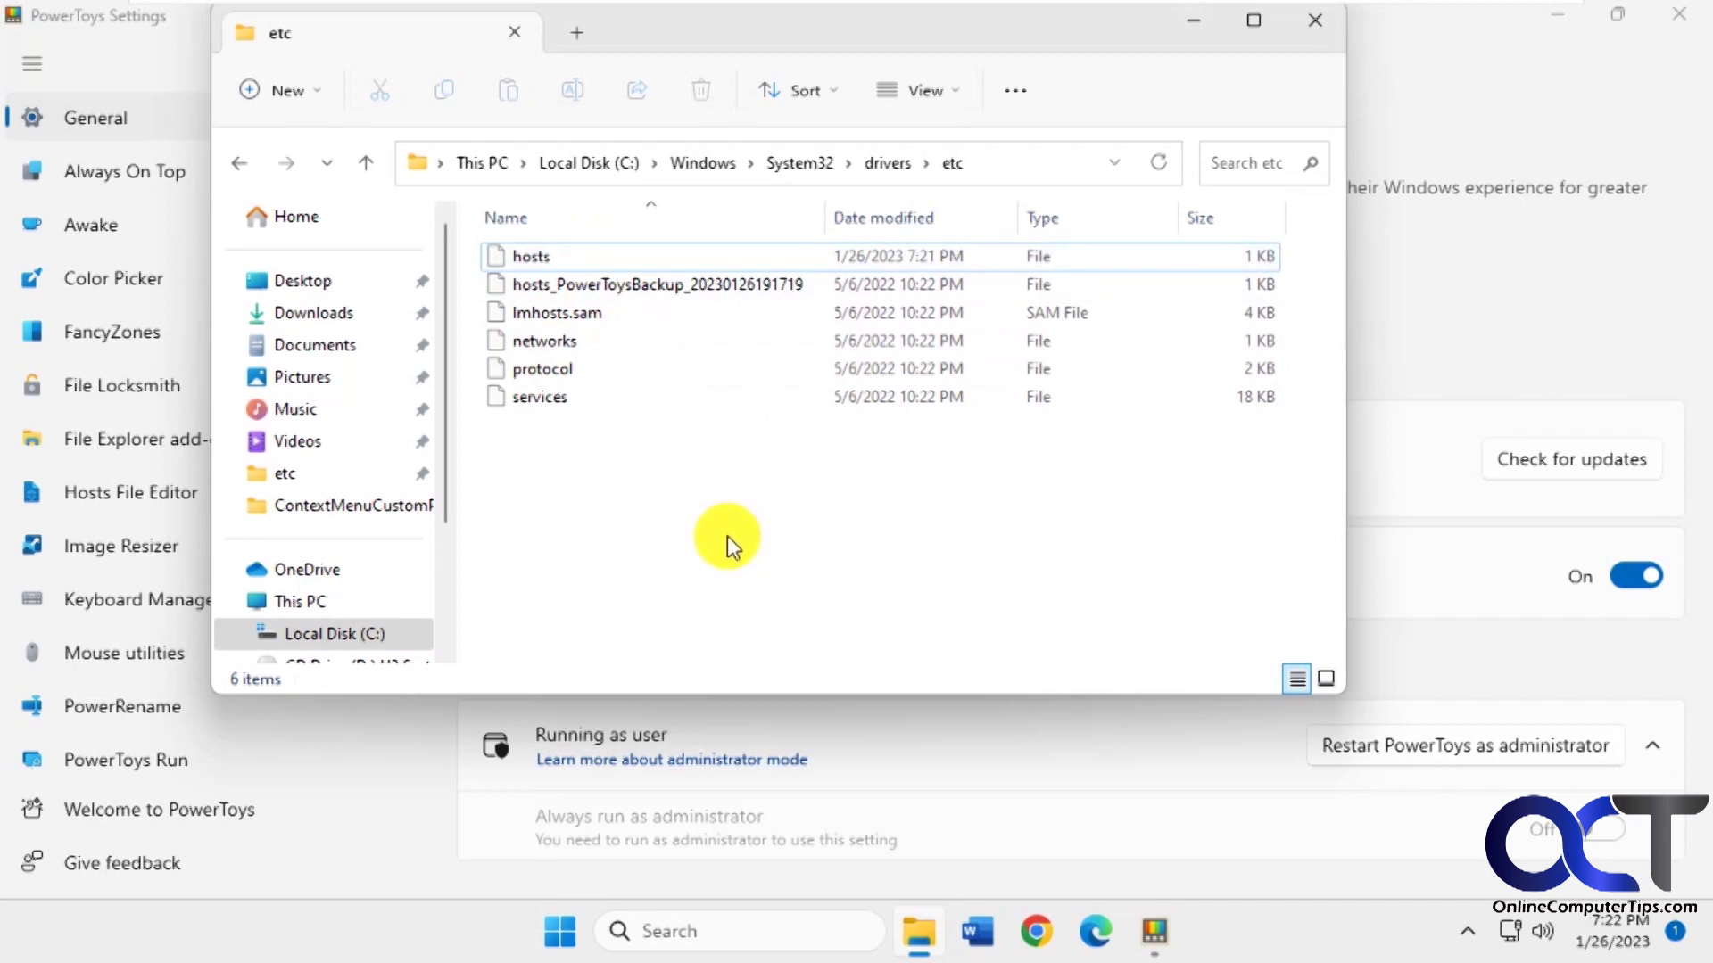
# - Open the hosts file in C:\Windows\System32\drivers\etc
pyautogui.doubleClick(556, 257)
# - Open hosts in Notepad just once and add a new last line reading 'change'
pyautogui.click(710, 439)
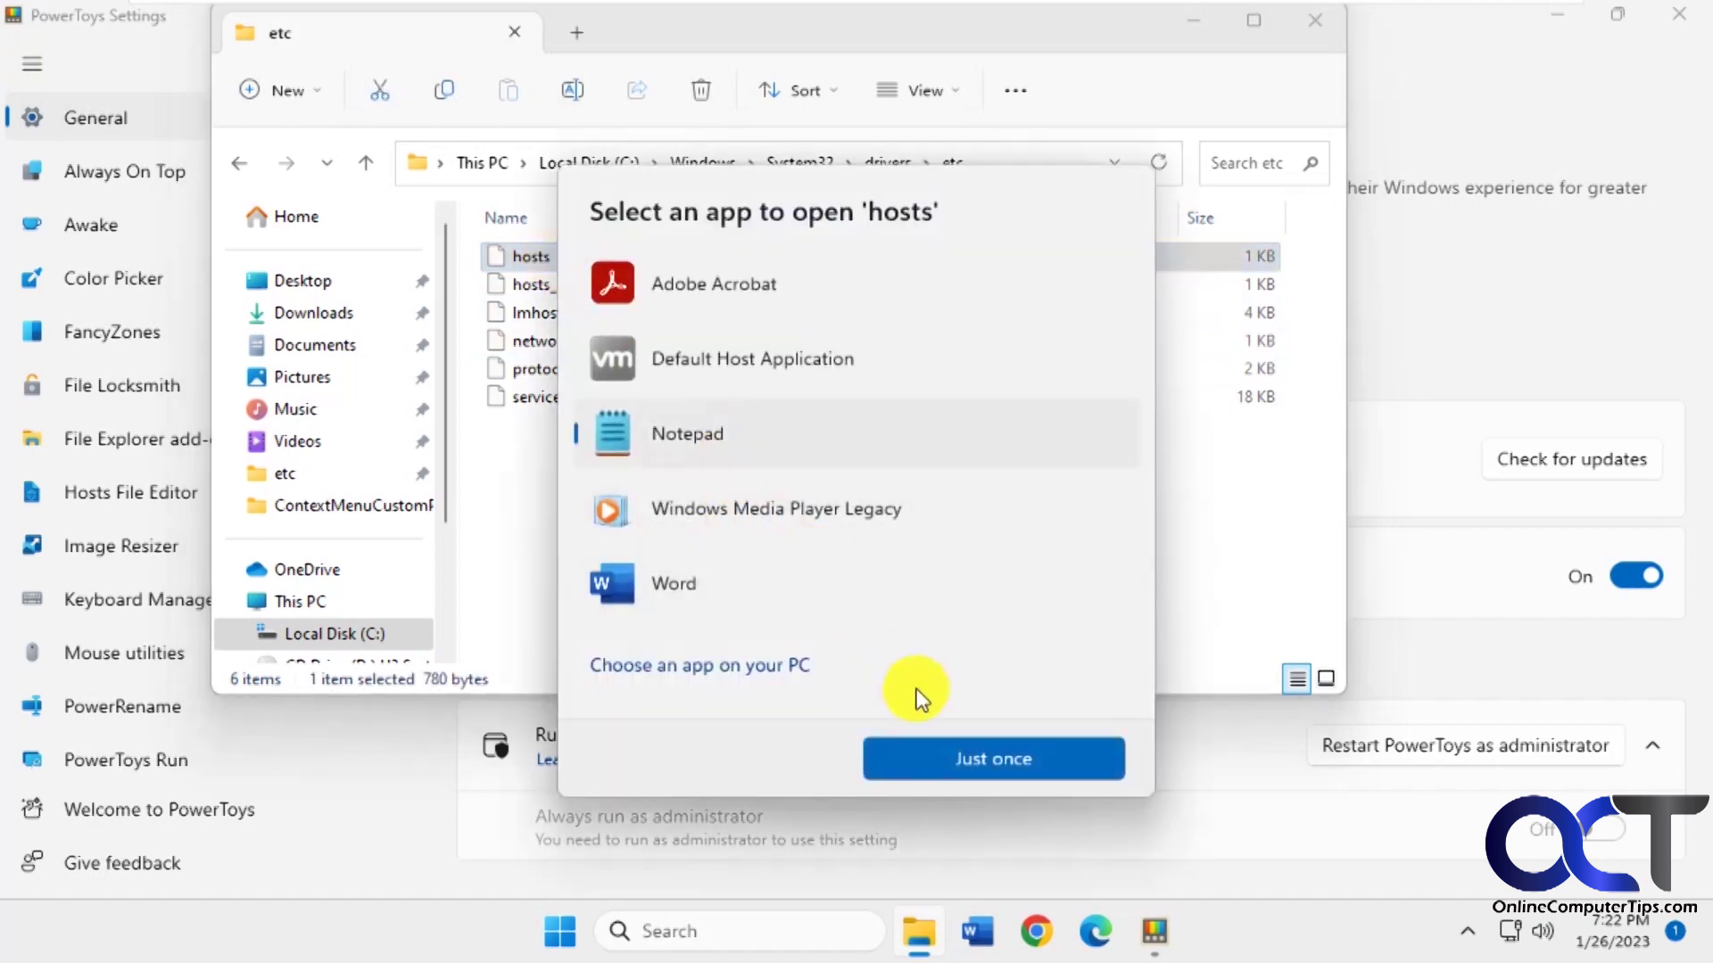
pyautogui.click(938, 742)
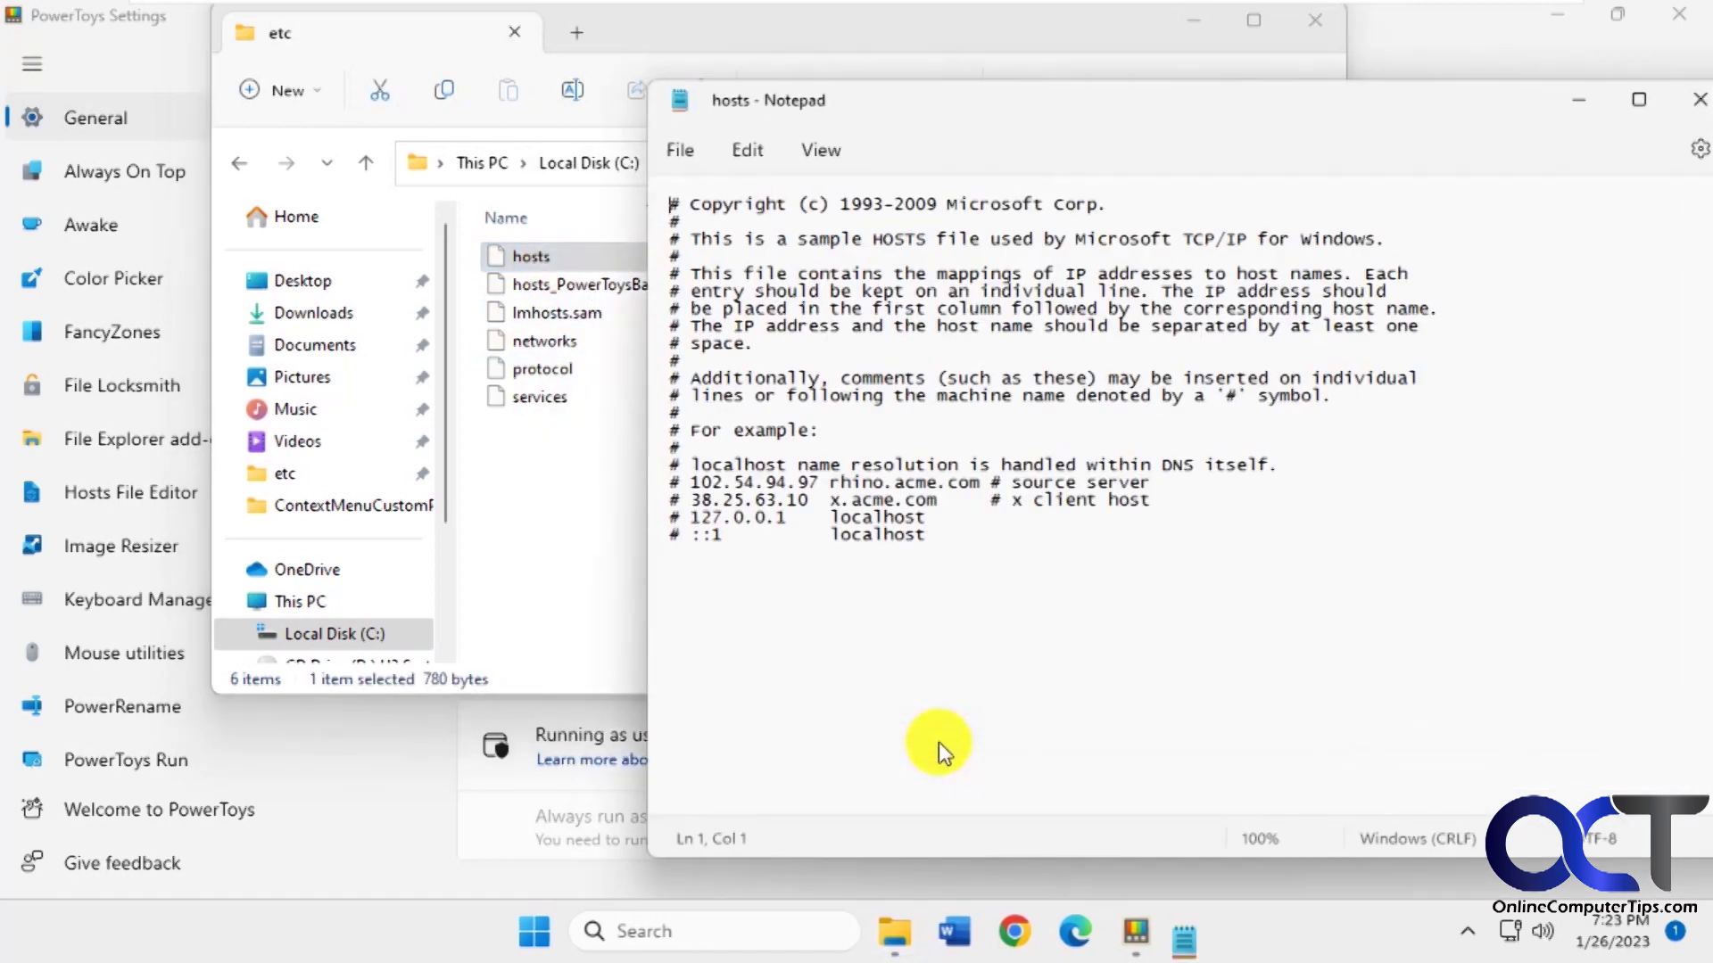
pyautogui.click(945, 536)
pyautogui.press('Return')
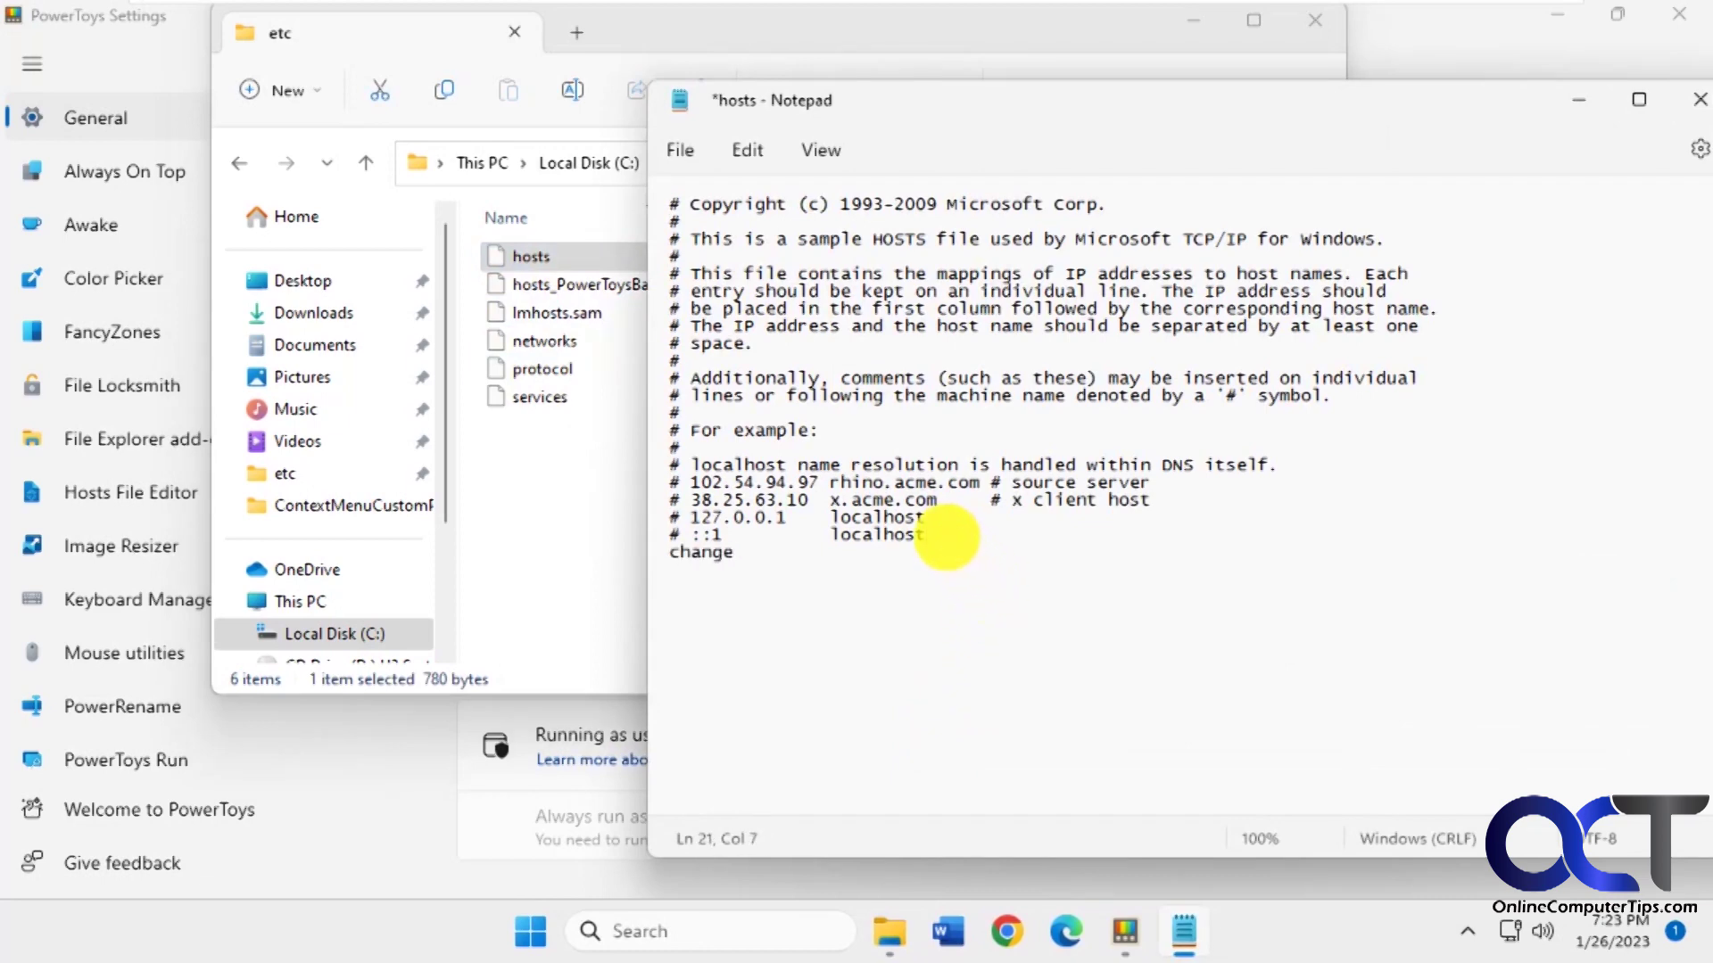
pyautogui.click(687, 152)
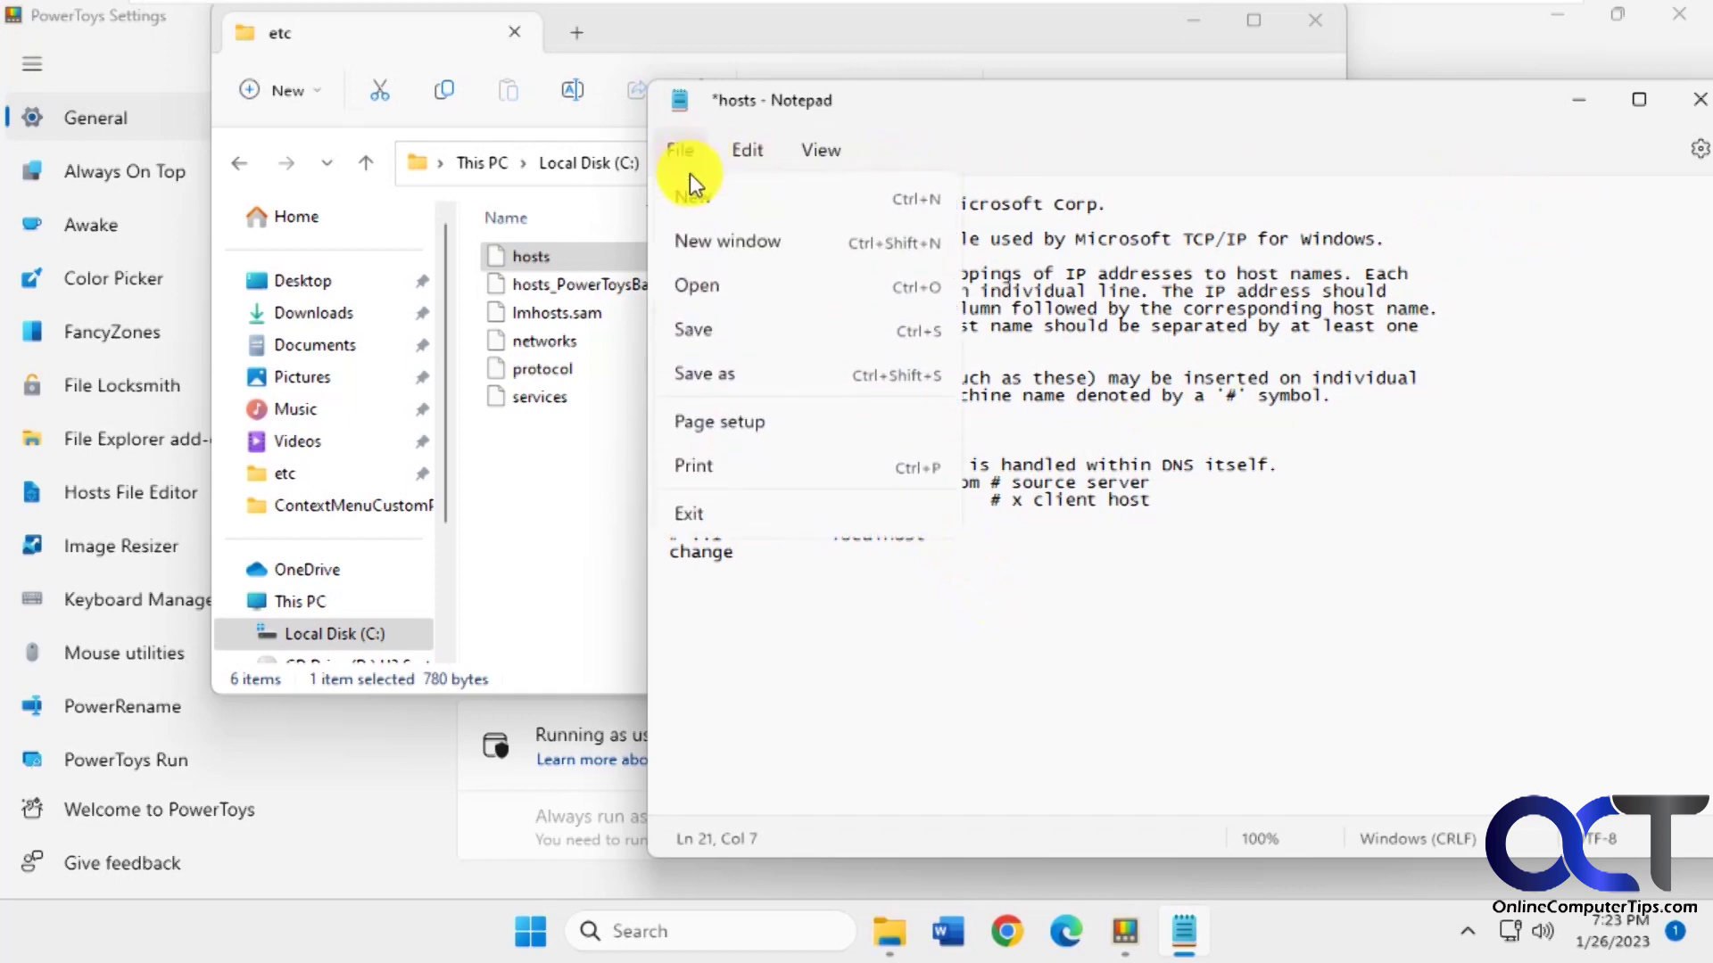
# - Cancel the Save as dialog and close Notepad without saving the 'change' line
pyautogui.click(705, 328)
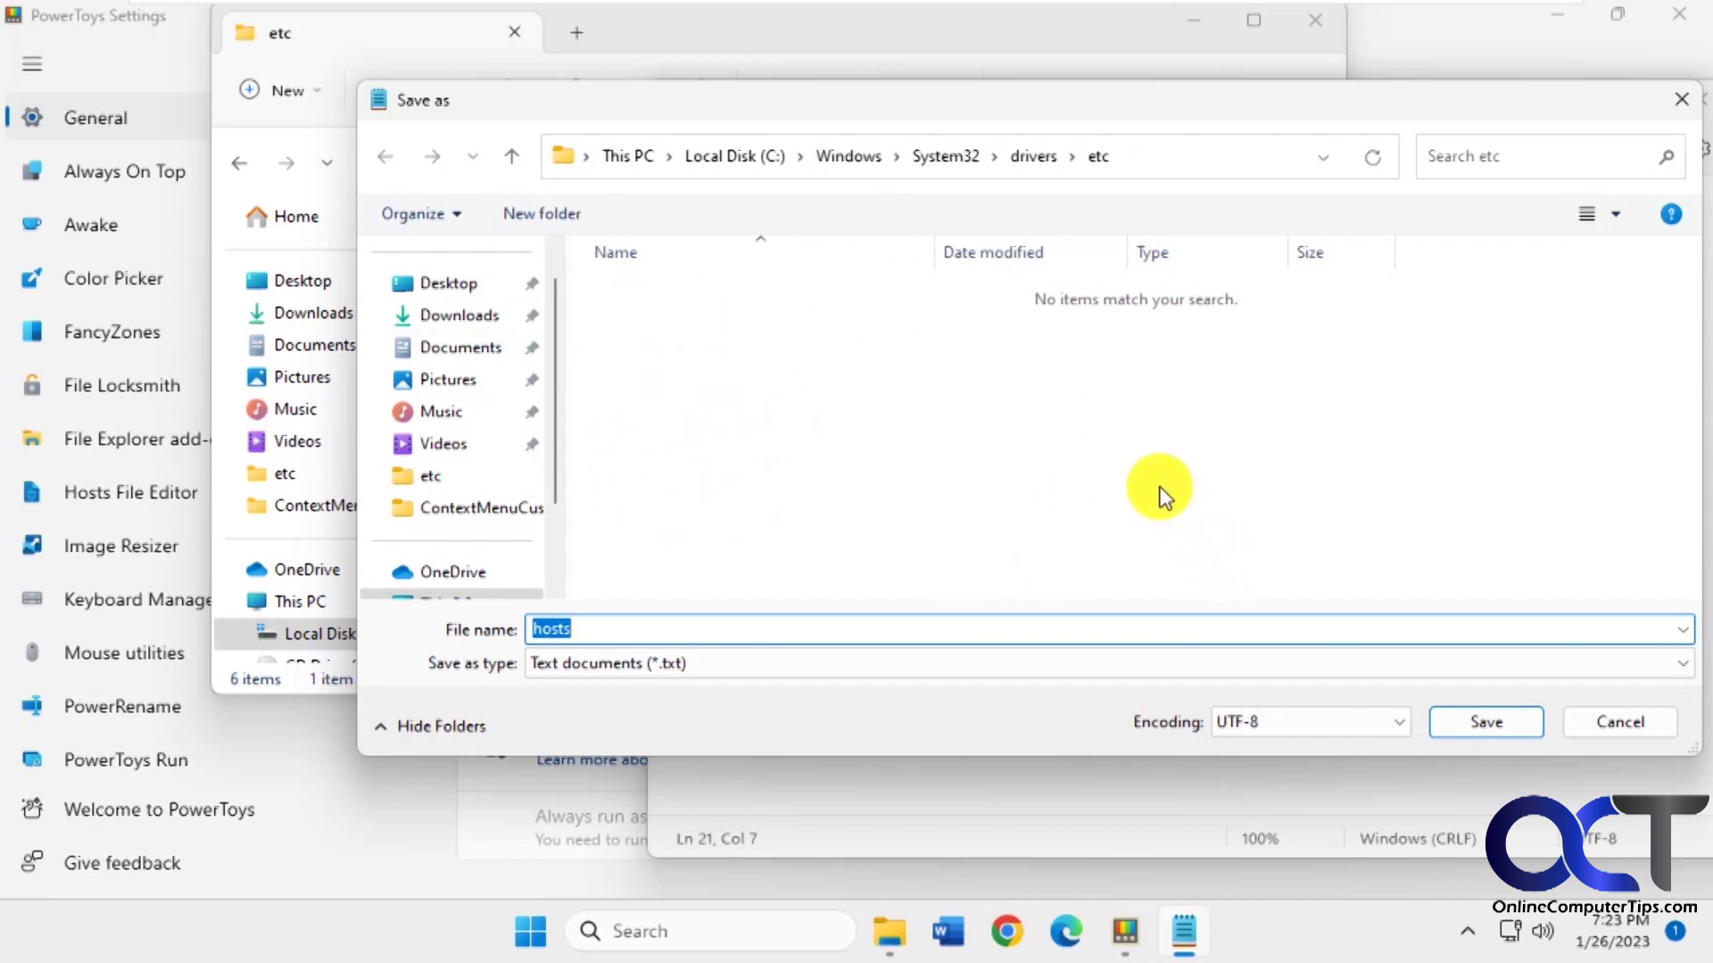
pyautogui.click(1602, 721)
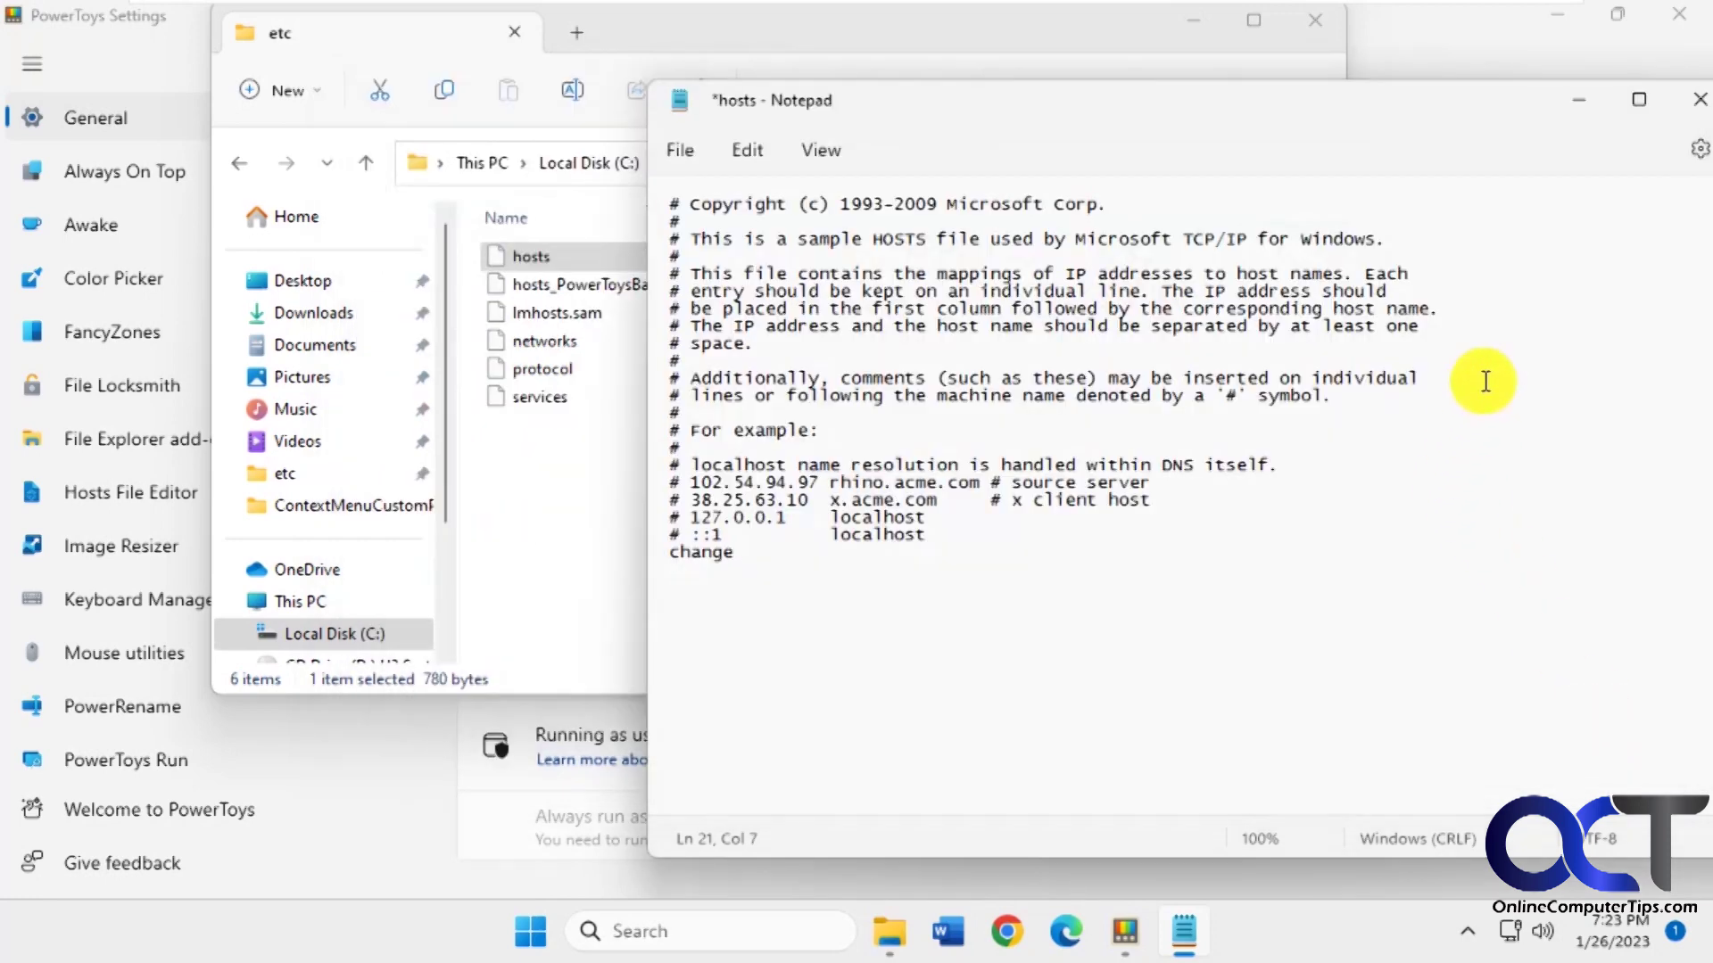
pyautogui.click(1699, 99)
pyautogui.click(1184, 540)
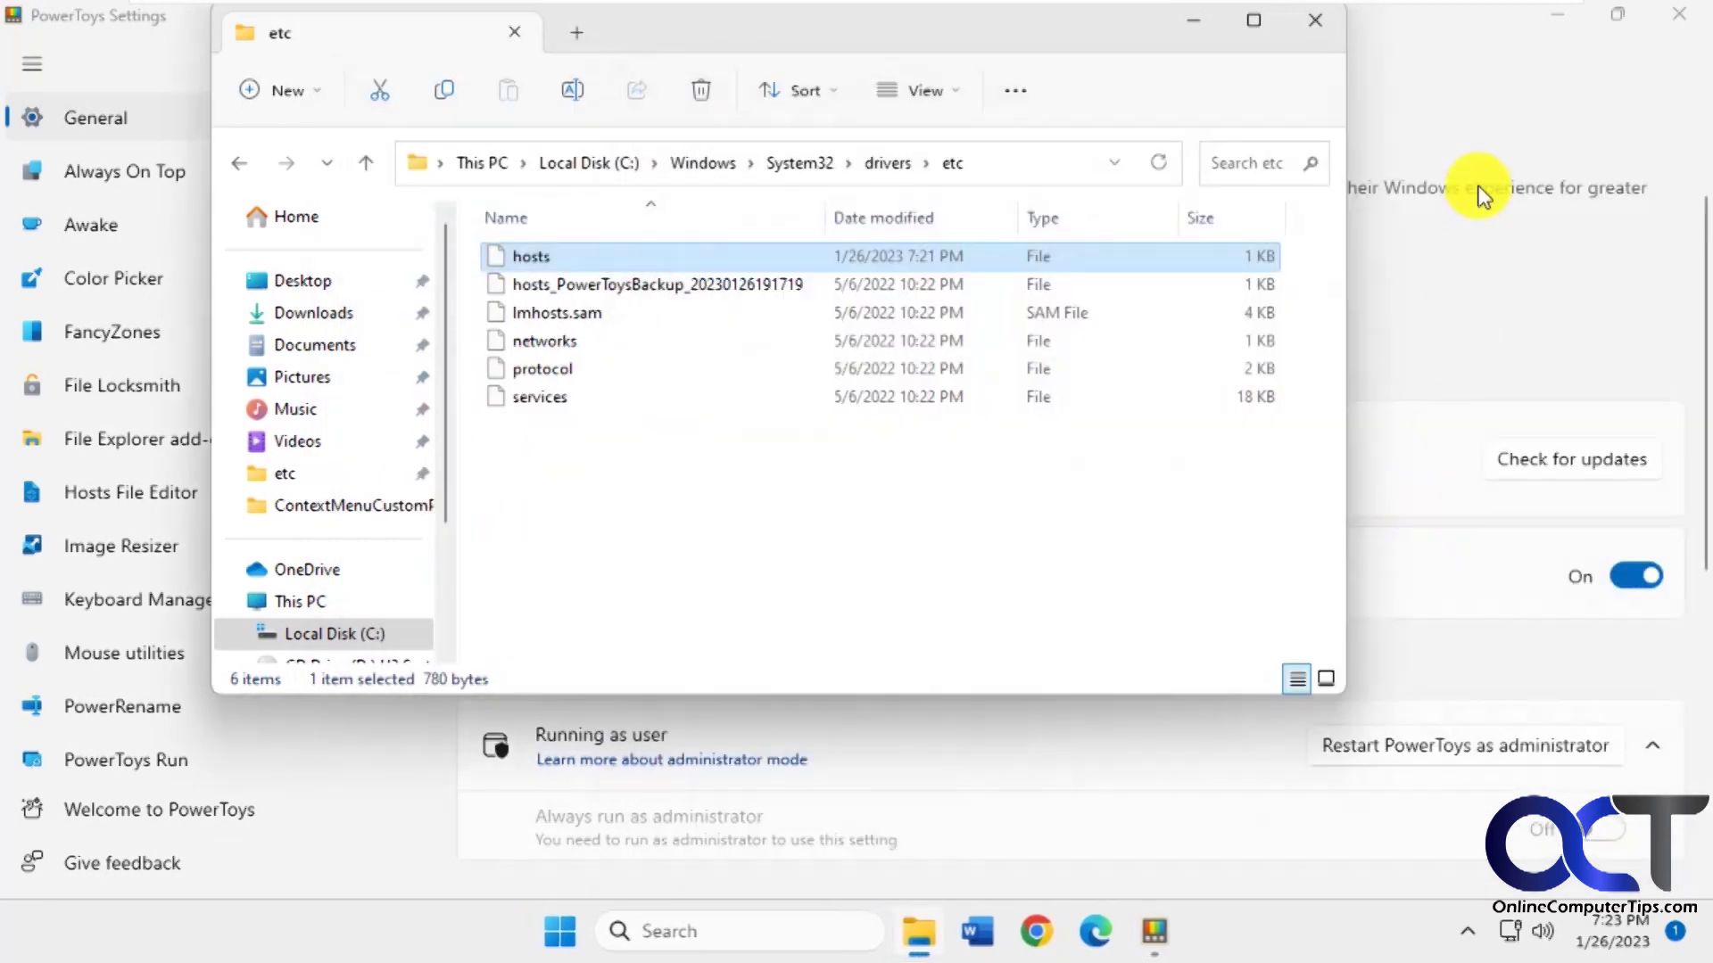
# - In PowerToys Settings, enable Hosts File Editor and launch it
pyautogui.click(1477, 191)
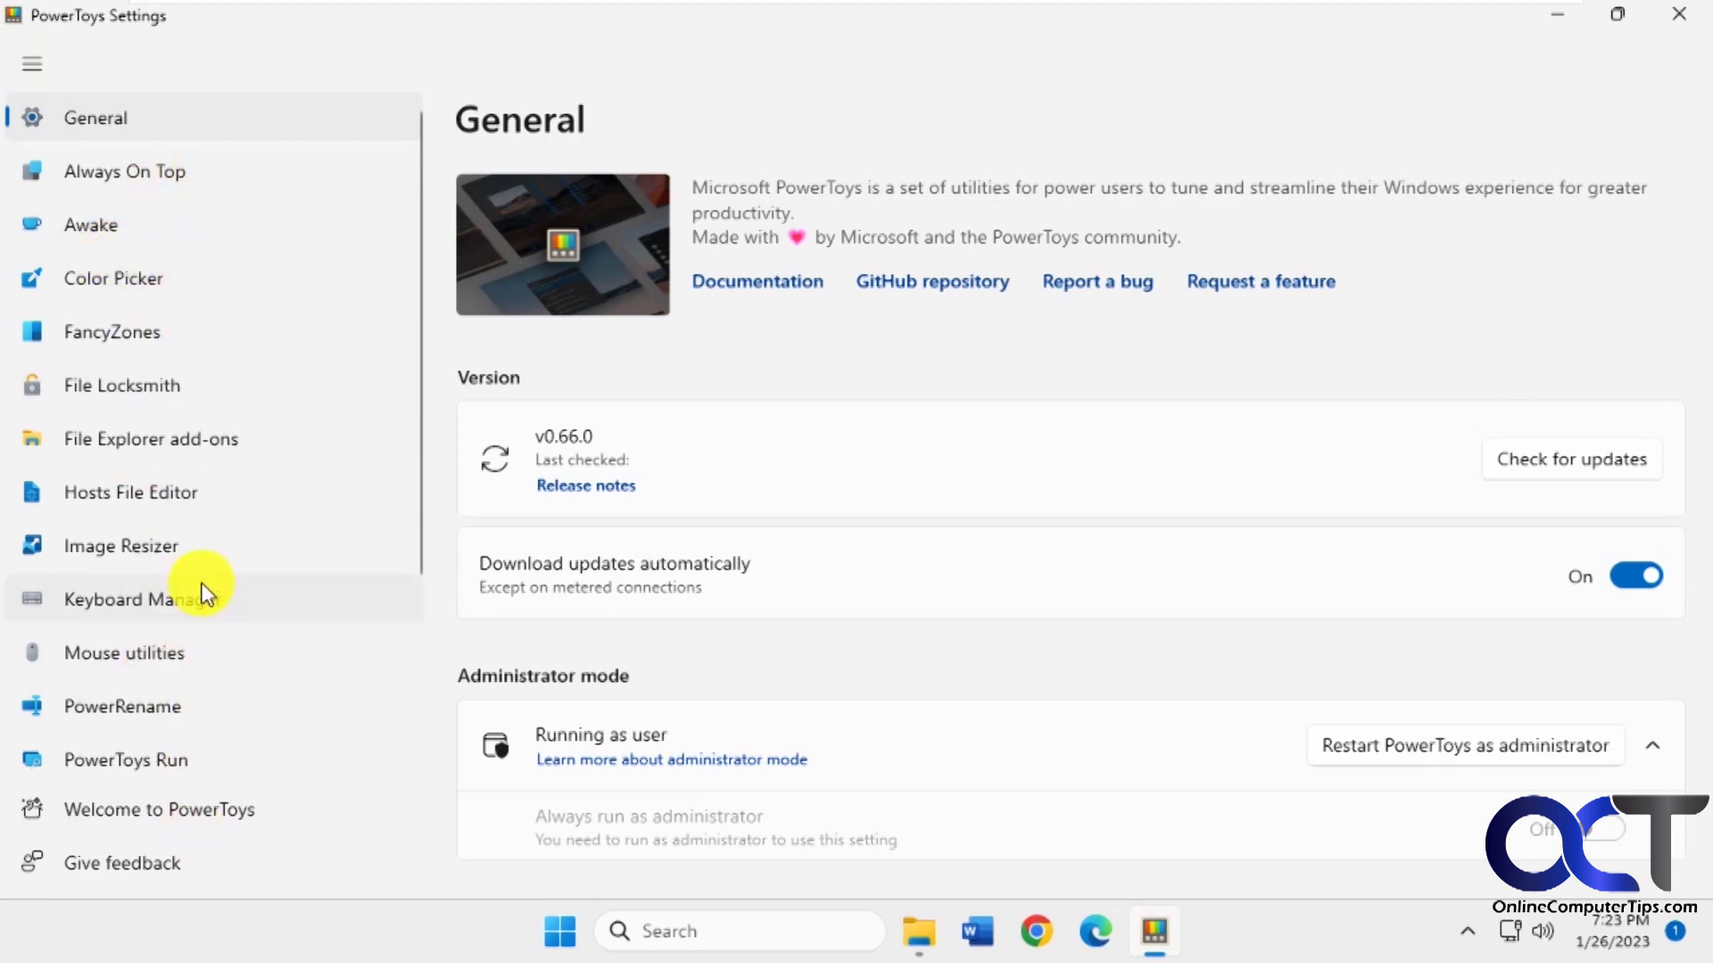
pyautogui.click(142, 491)
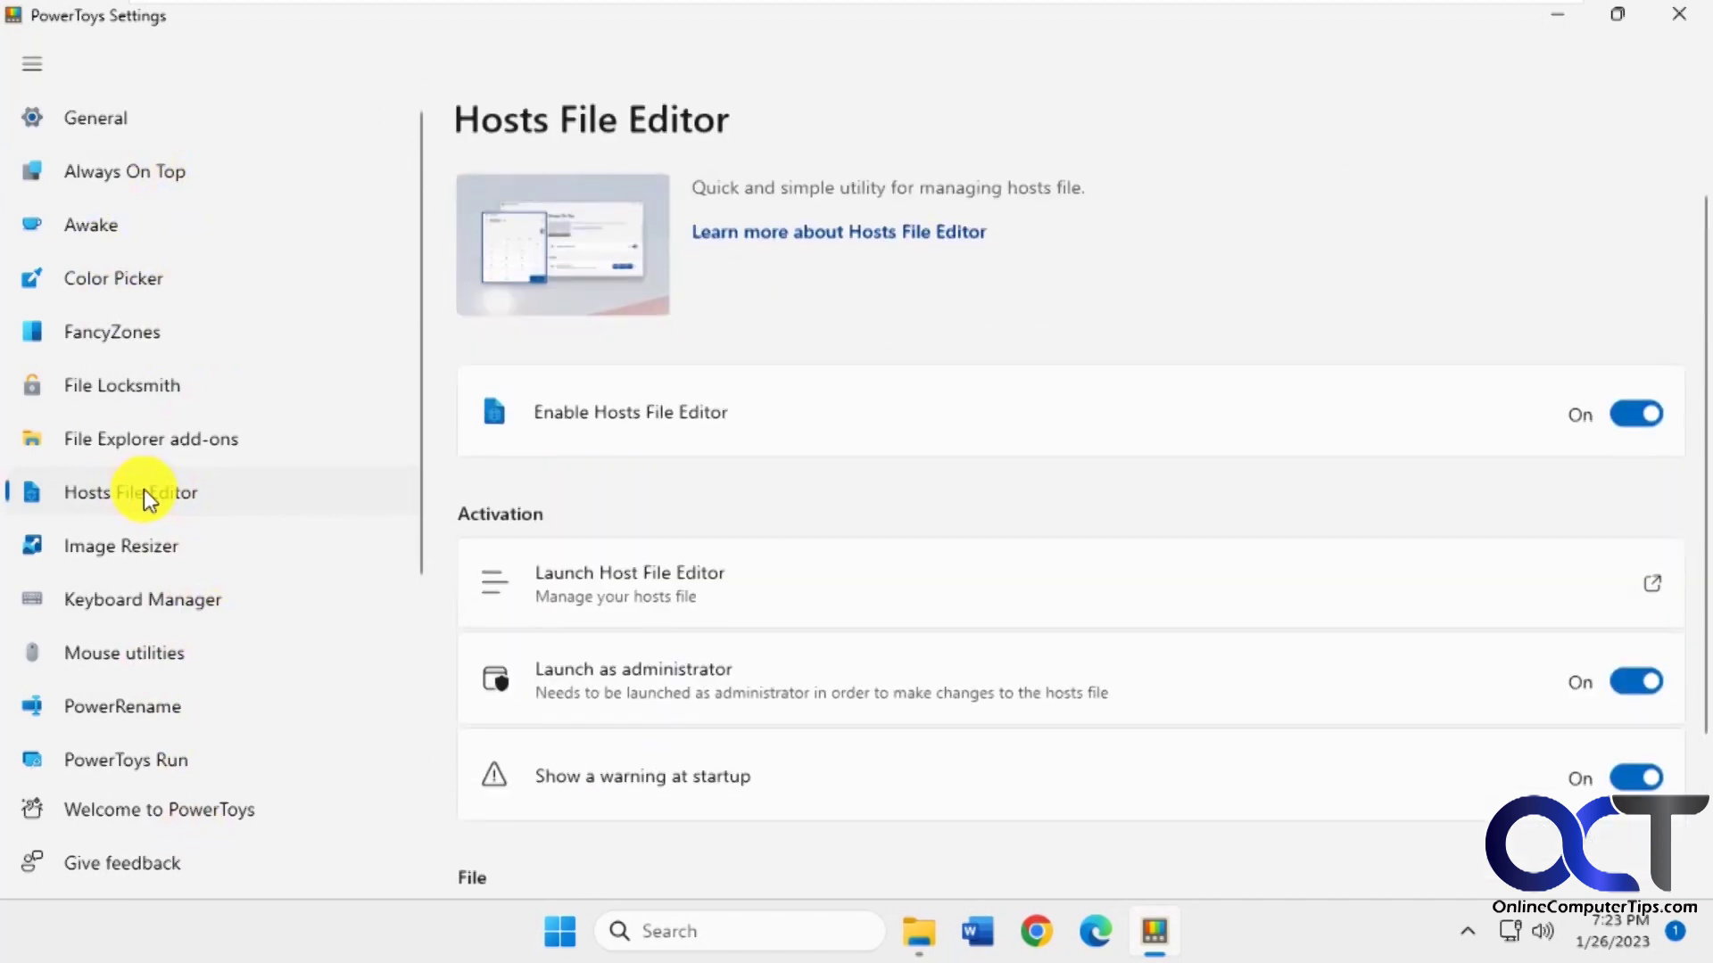
pyautogui.click(1632, 413)
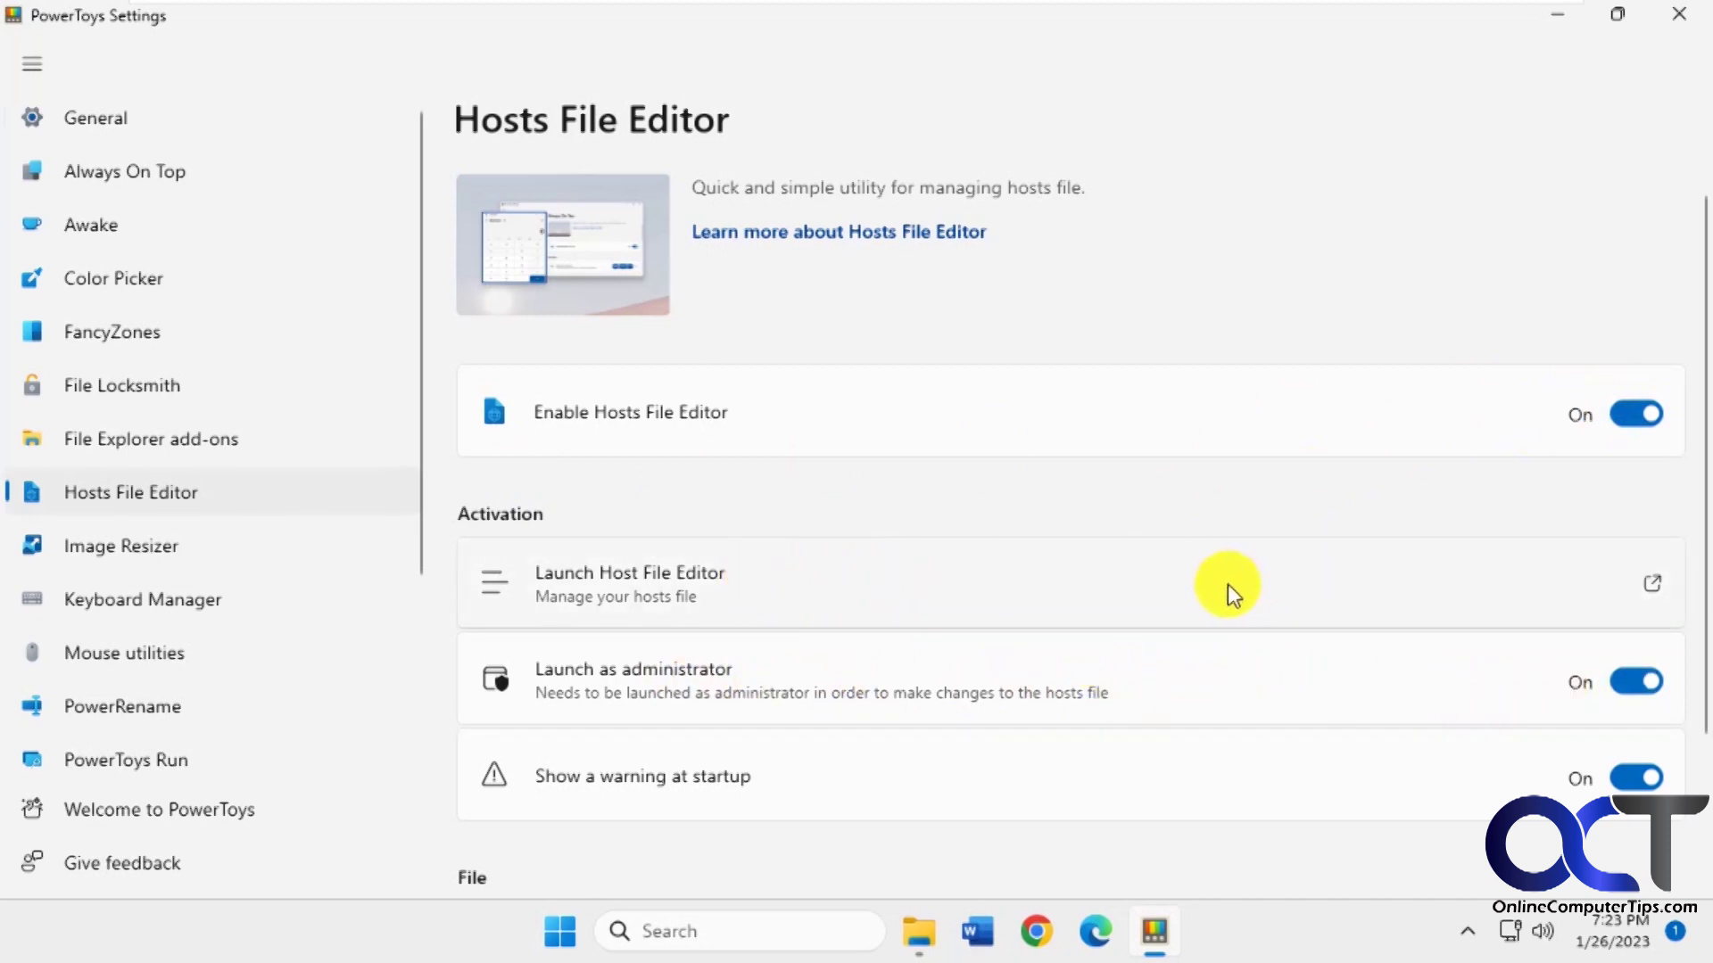
pyautogui.click(1170, 585)
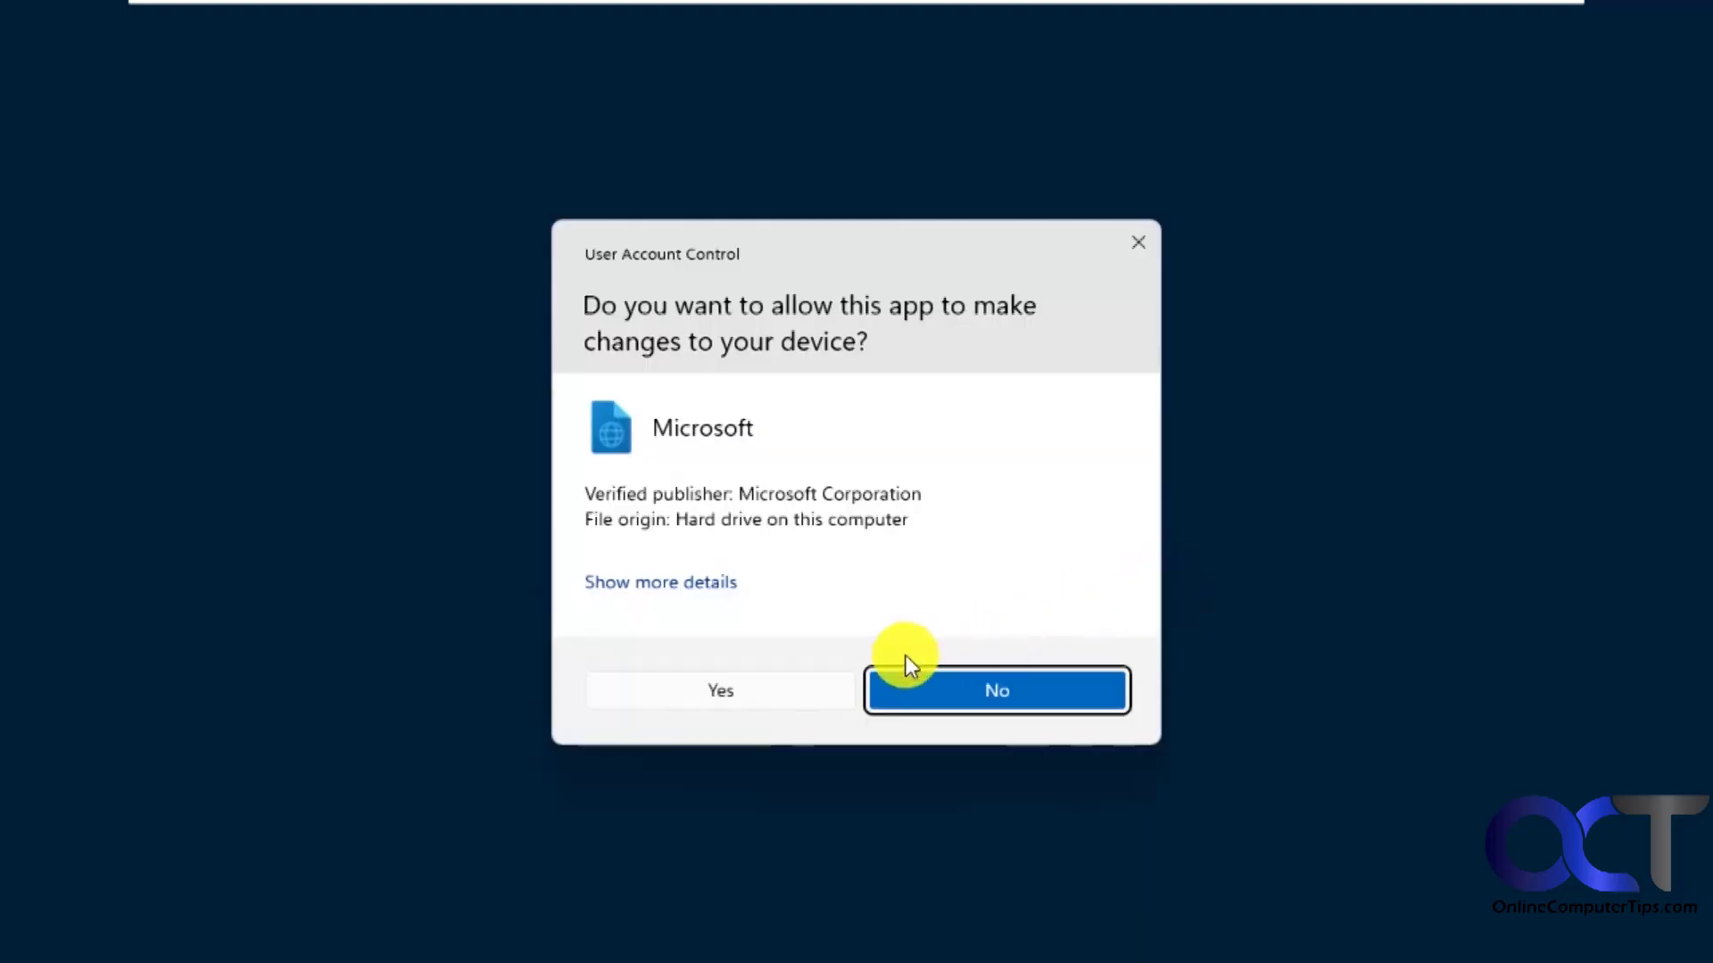
# - Allow the editor admin rights, accept the hosts warning, and move the editor window up-right
pyautogui.click(790, 684)
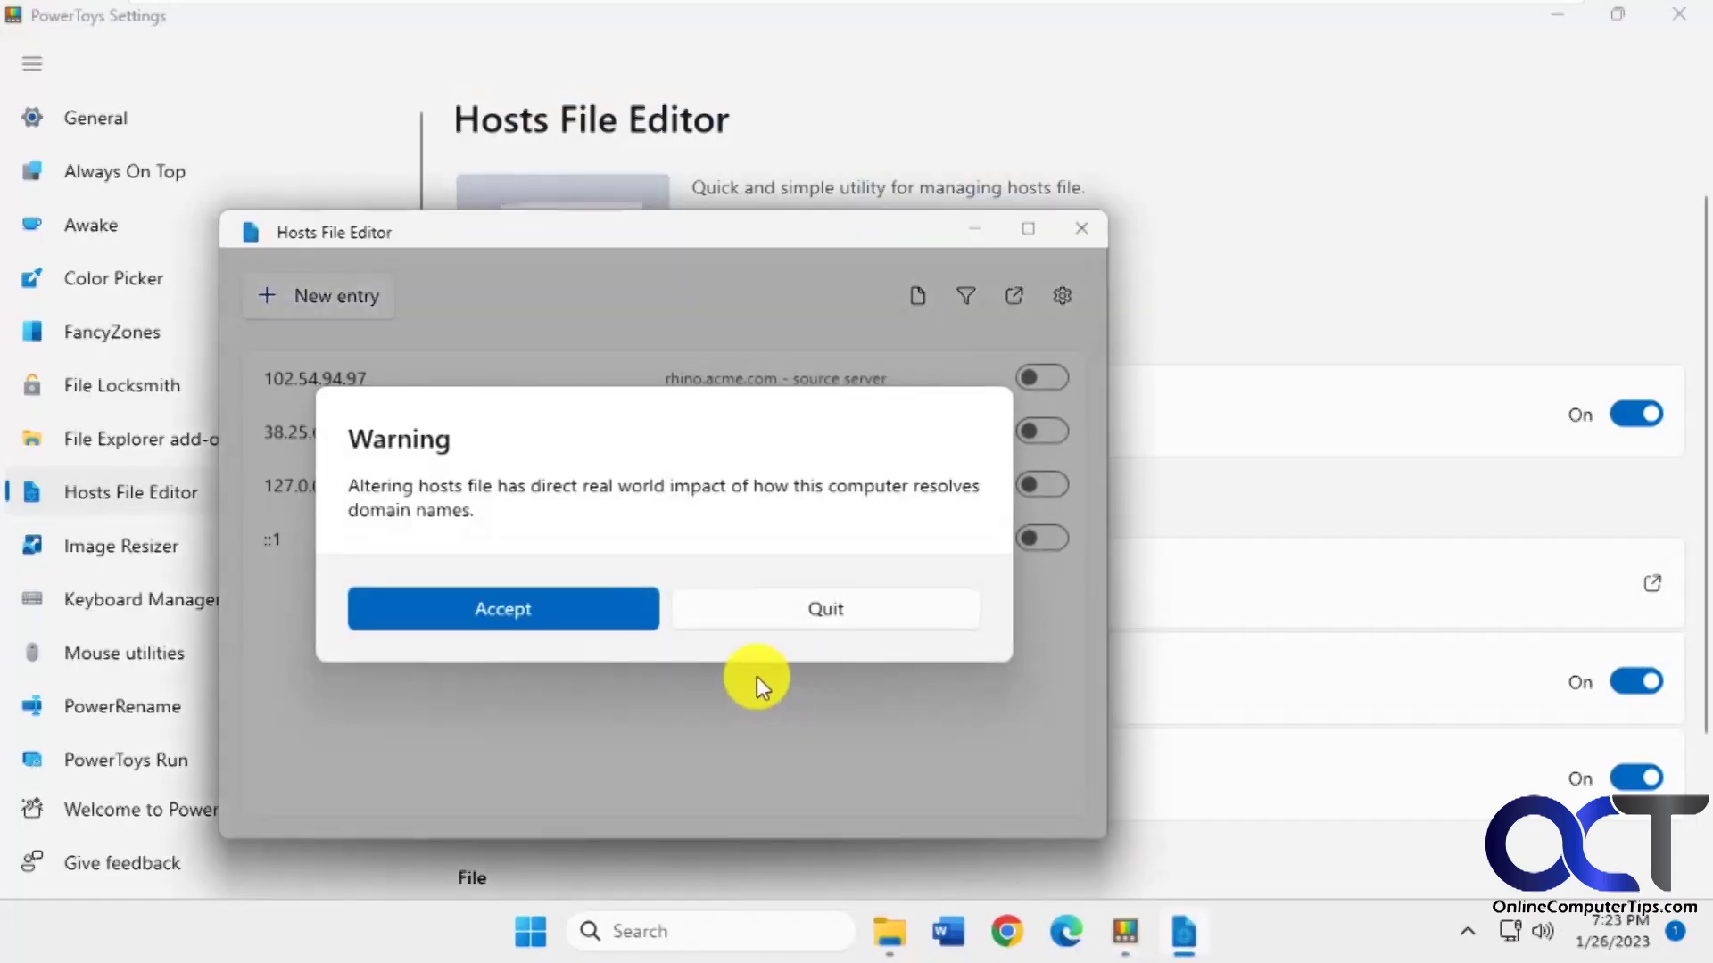
pyautogui.click(569, 608)
pyautogui.moveTo(669, 239); pyautogui.dragTo(963, 198)
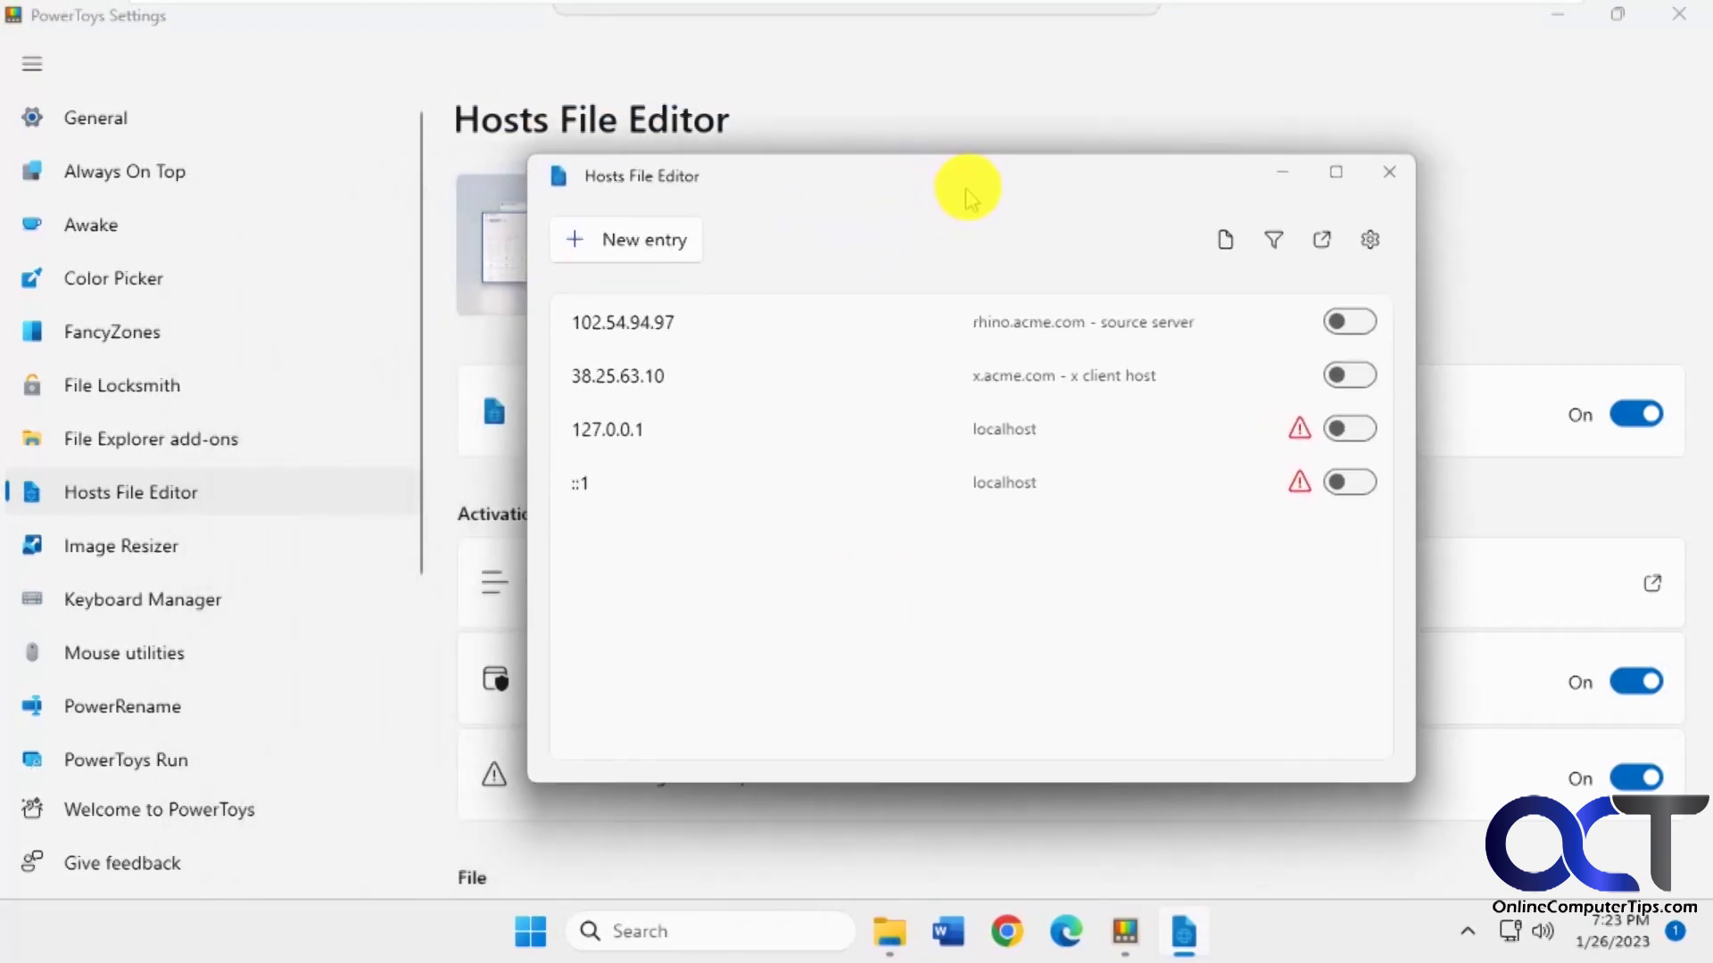
# - Reopen hosts in Notepad just once and place it beside the editor's entry list
pyautogui.click(890, 937)
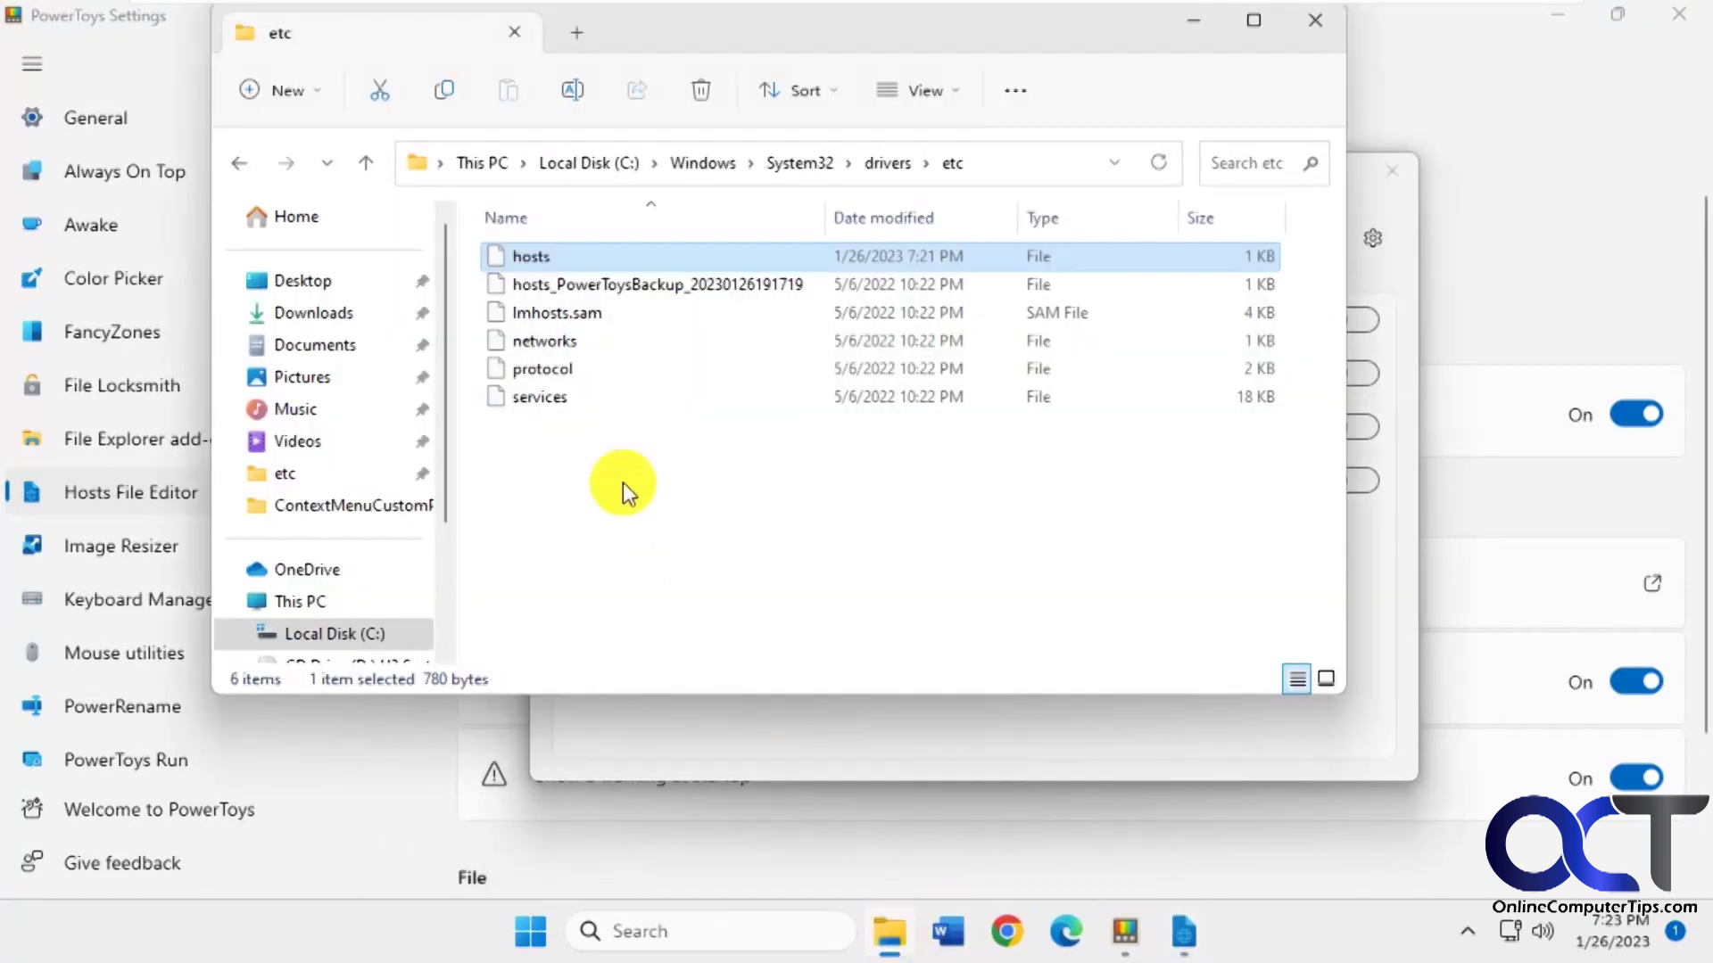
pyautogui.doubleClick(559, 259)
pyautogui.click(761, 437)
pyautogui.click(976, 760)
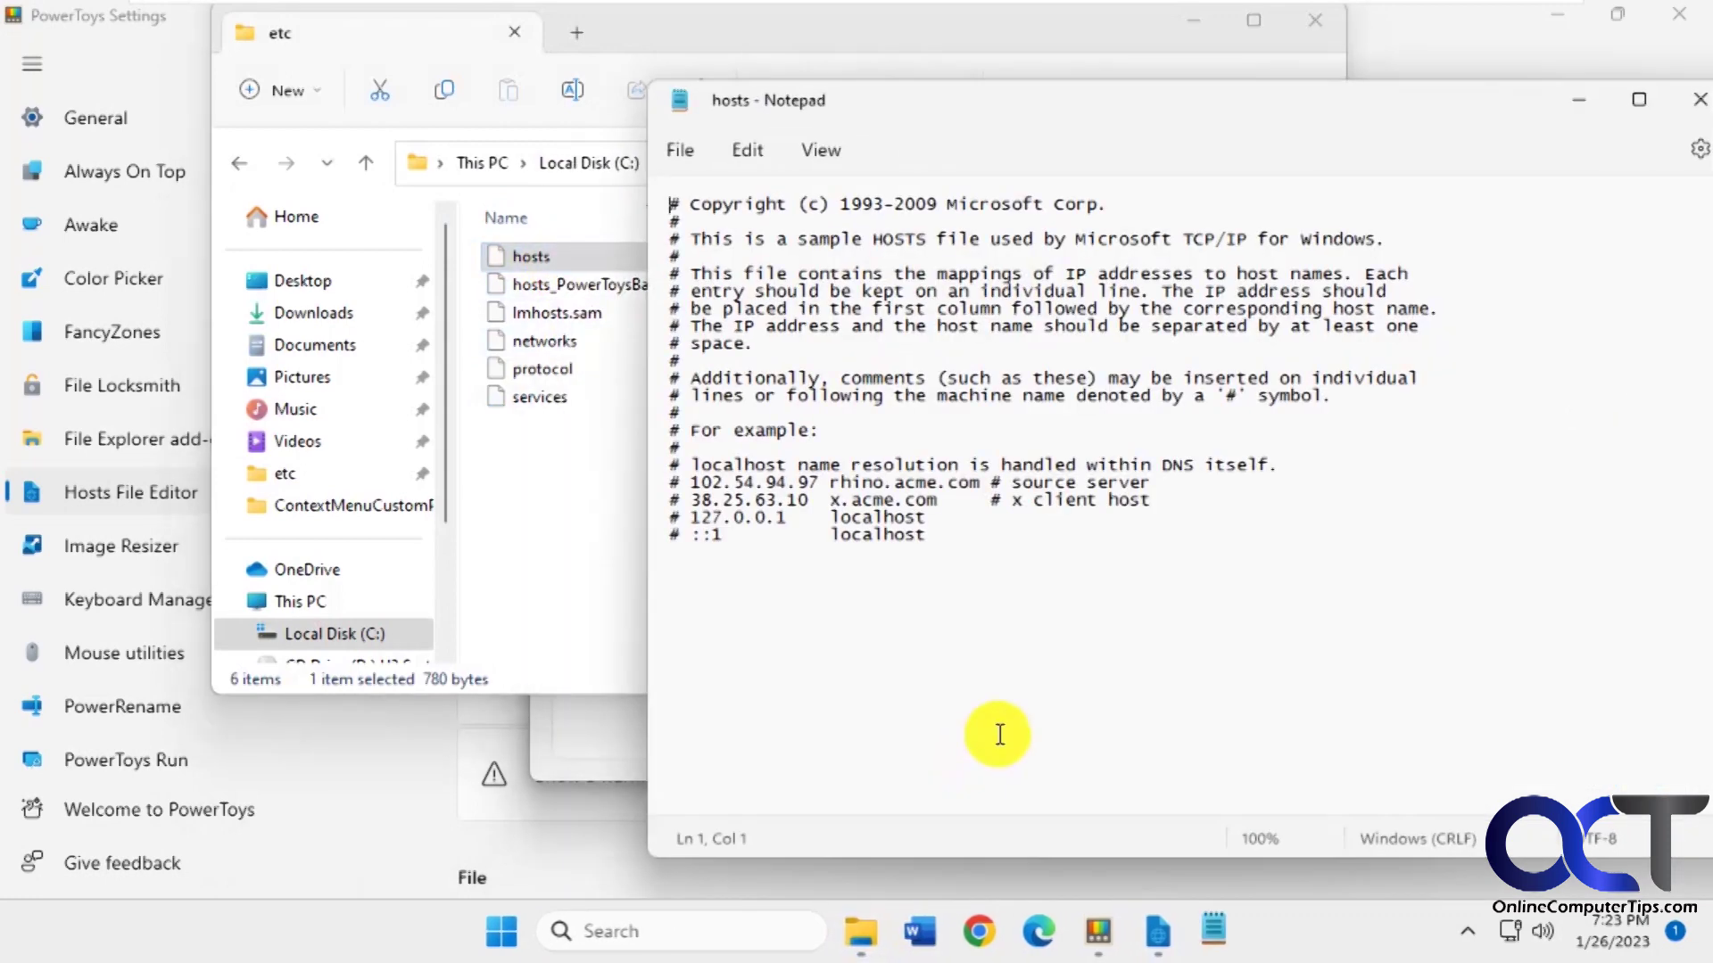
pyautogui.click(1198, 22)
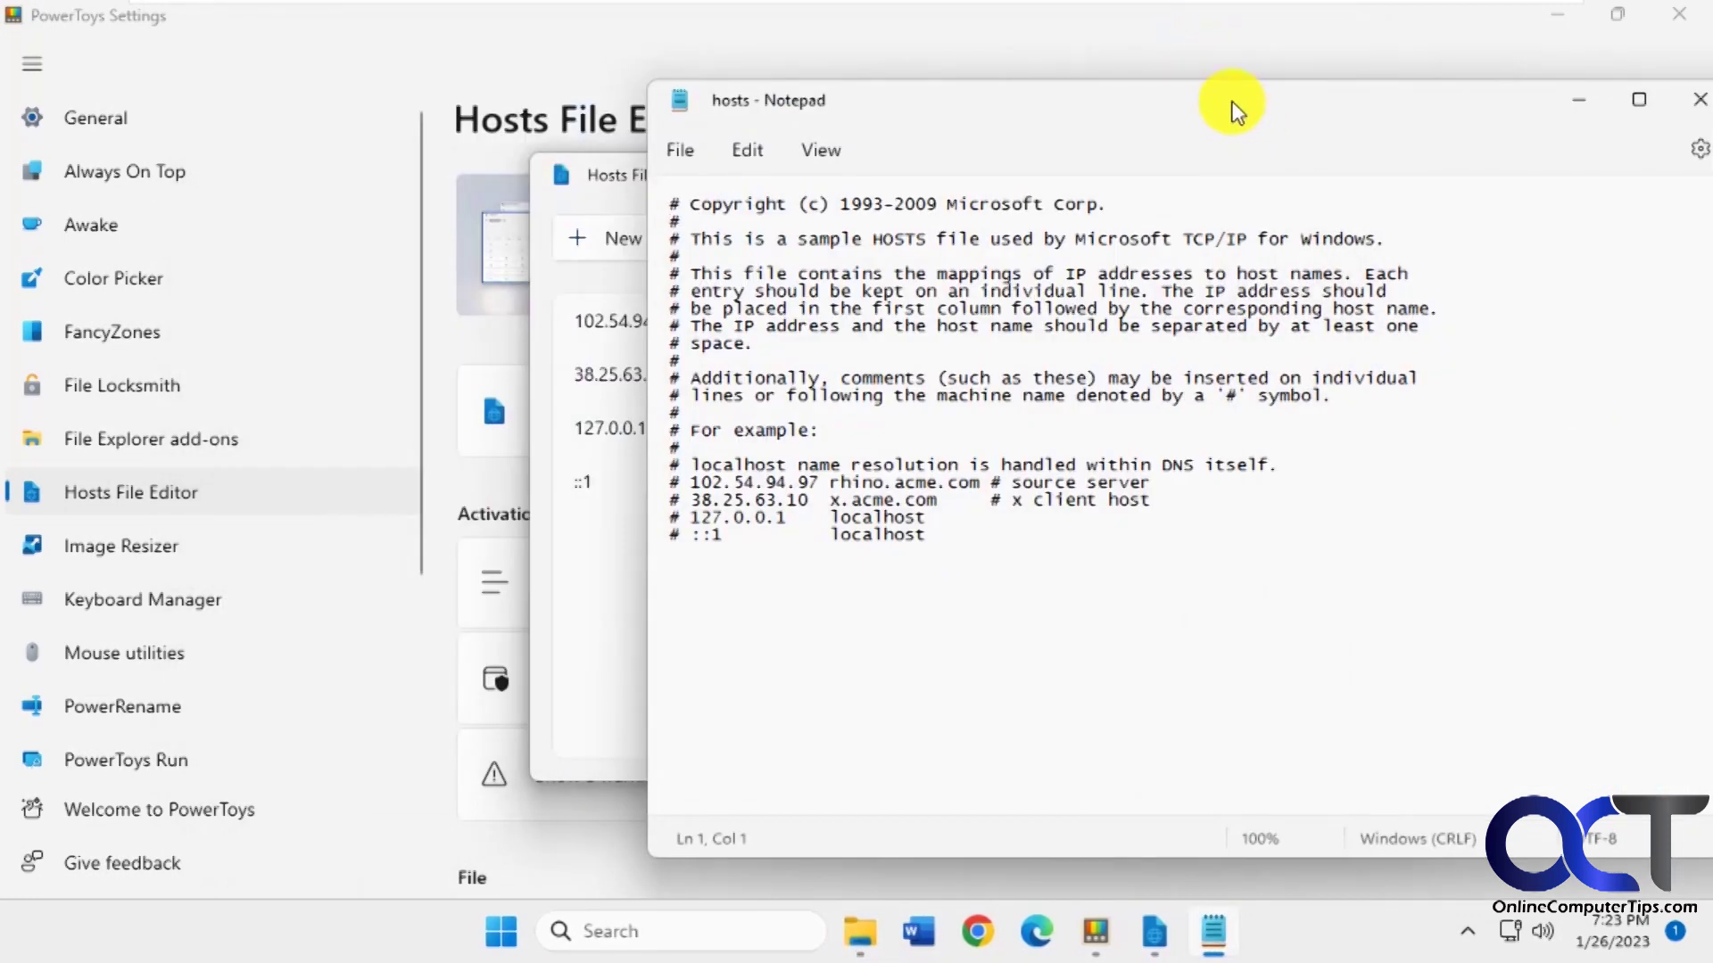
pyautogui.moveTo(1231, 111); pyautogui.dragTo(1472, 144)
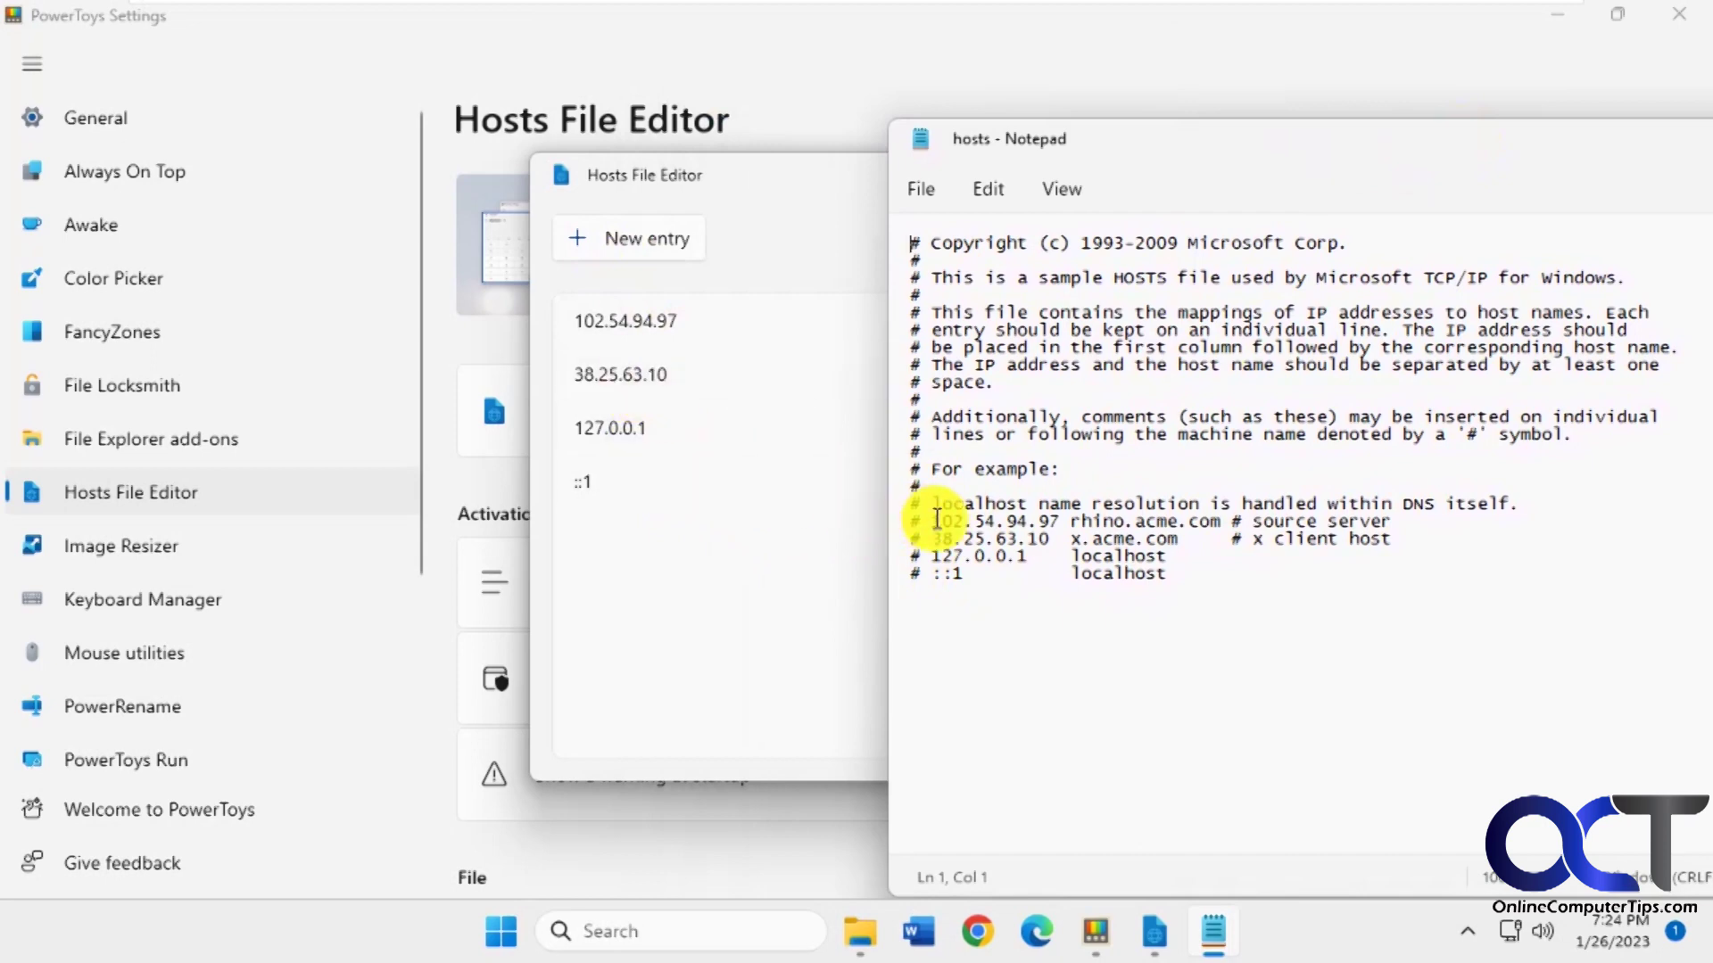
# - Enable 102.54.94.97 and add entry 25.251.214.200 myhost.com with comment 'For testing'
pyautogui.click(744, 635)
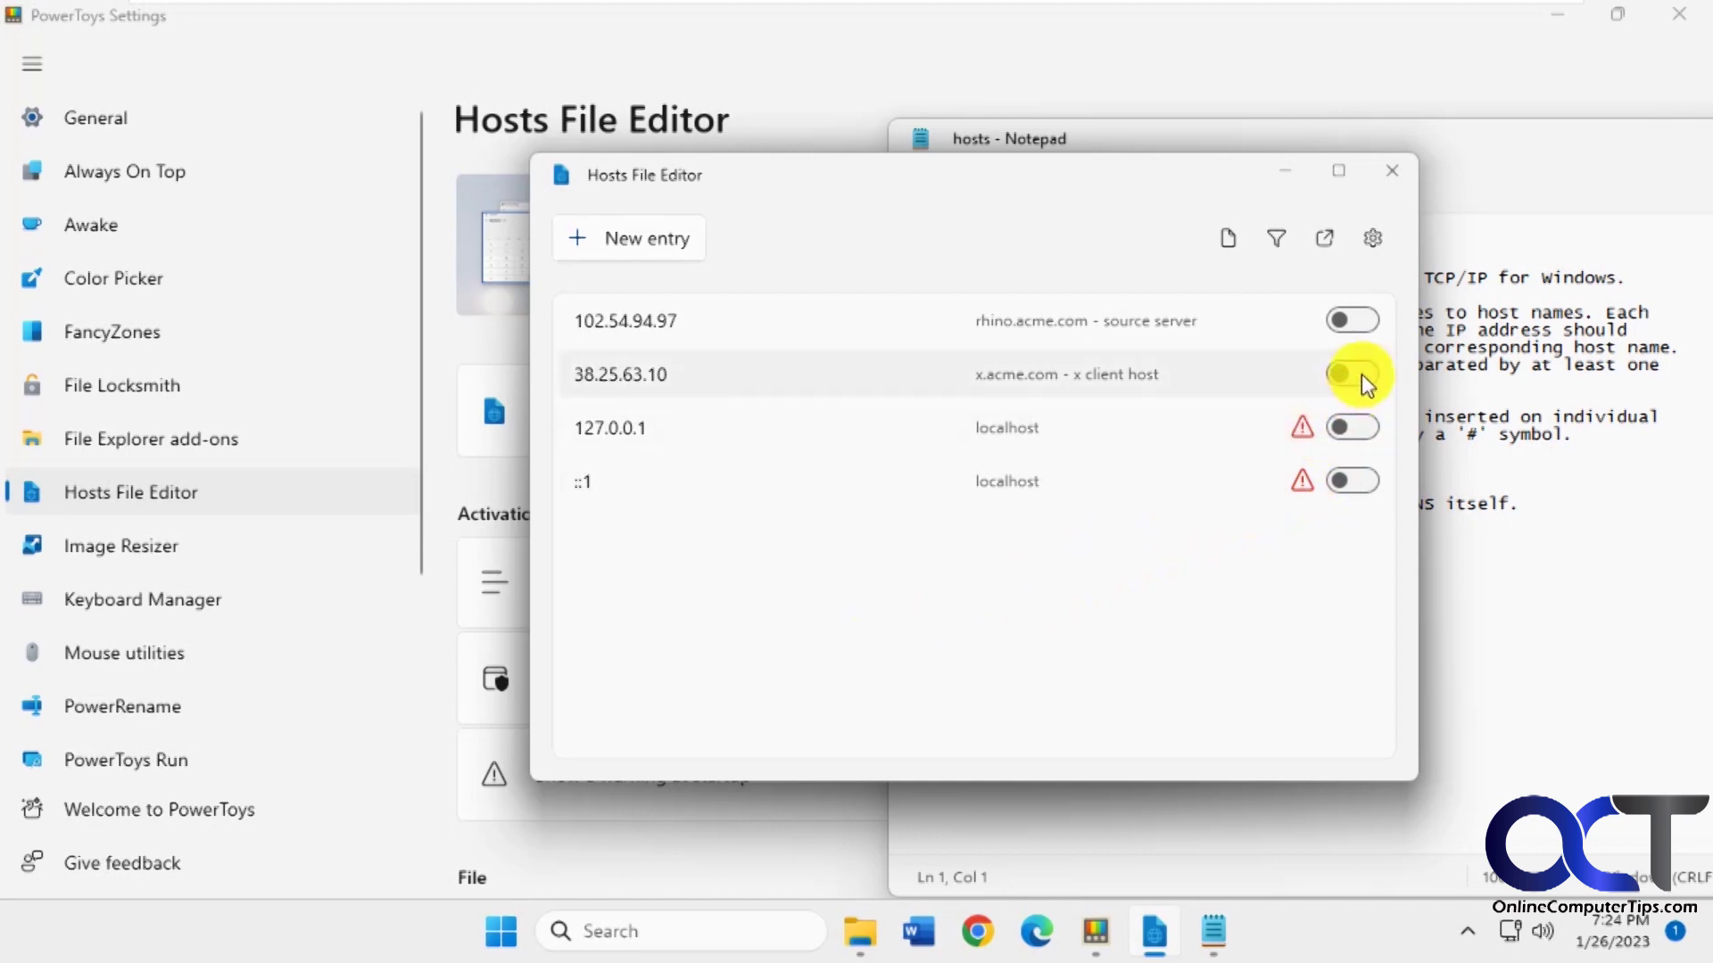
pyautogui.click(1361, 317)
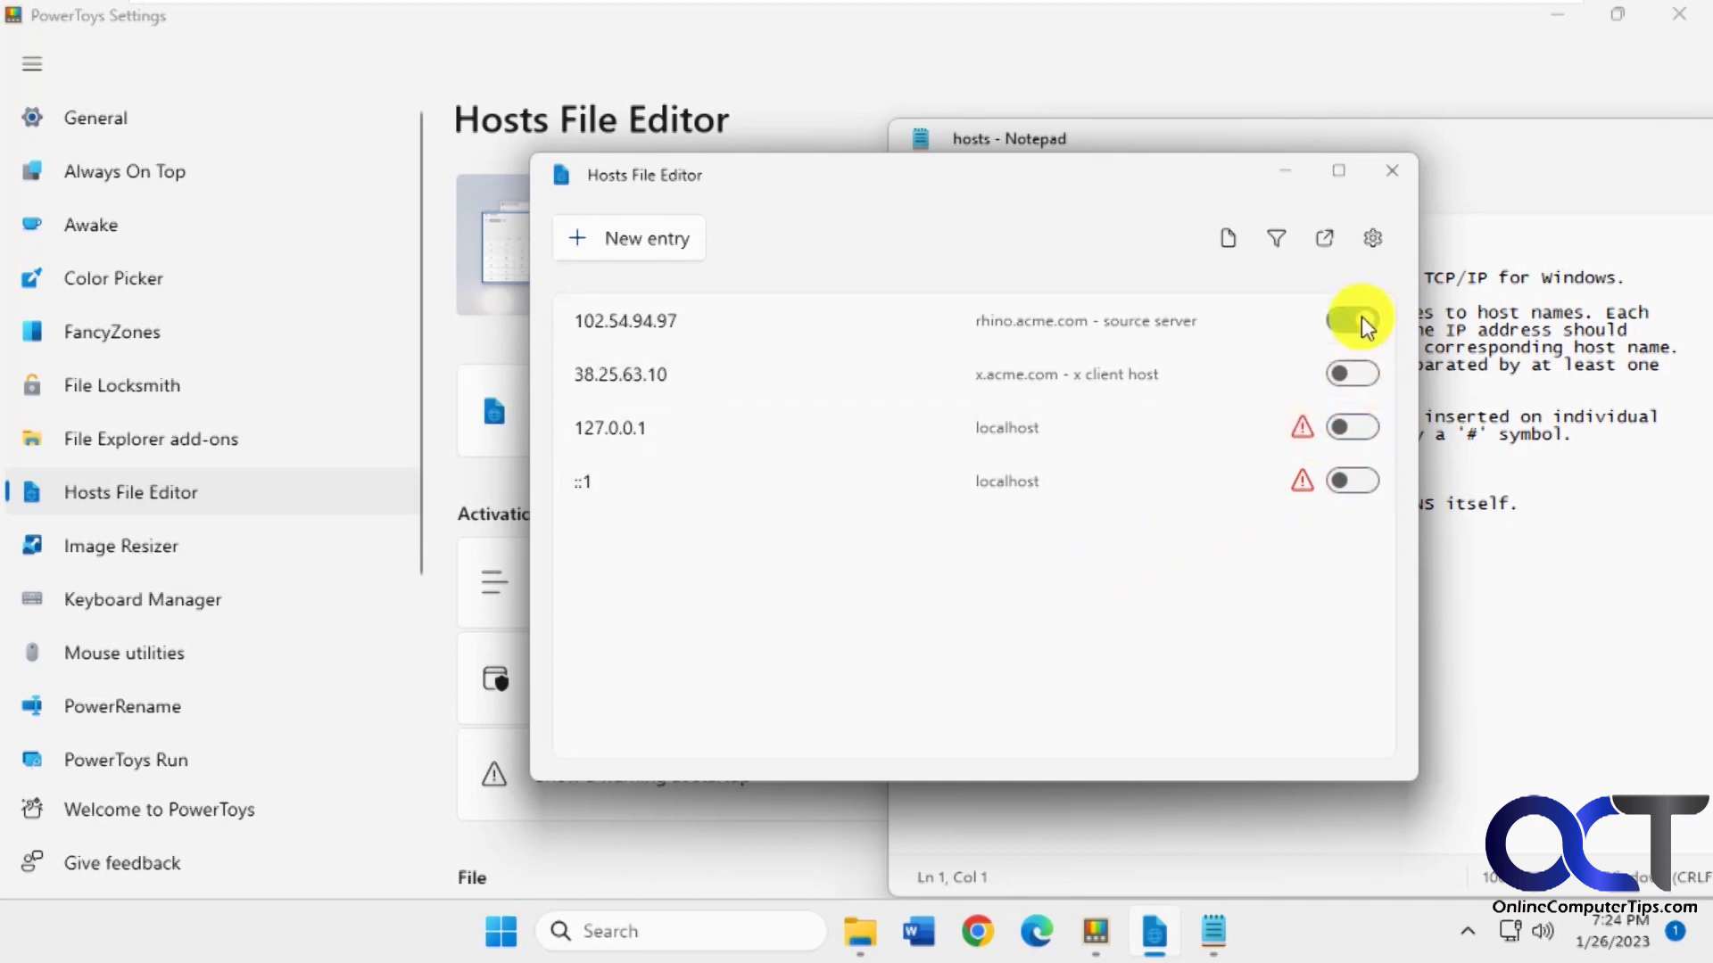
pyautogui.click(649, 243)
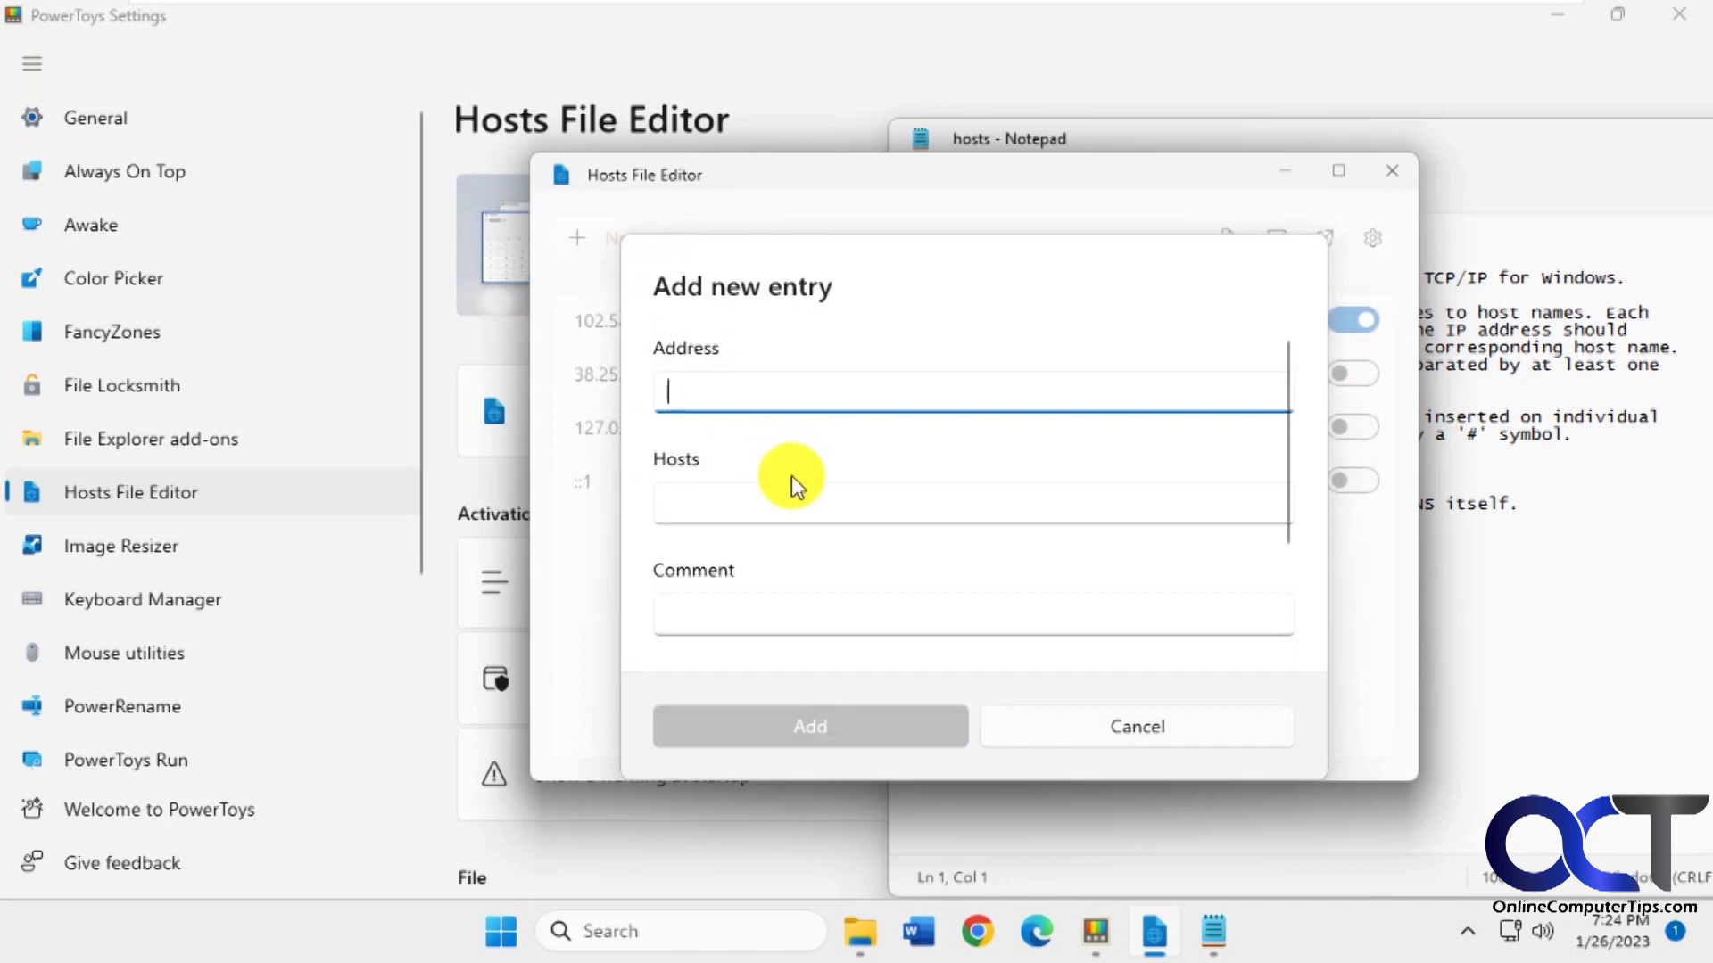
pyautogui.write('25.251.214.200')
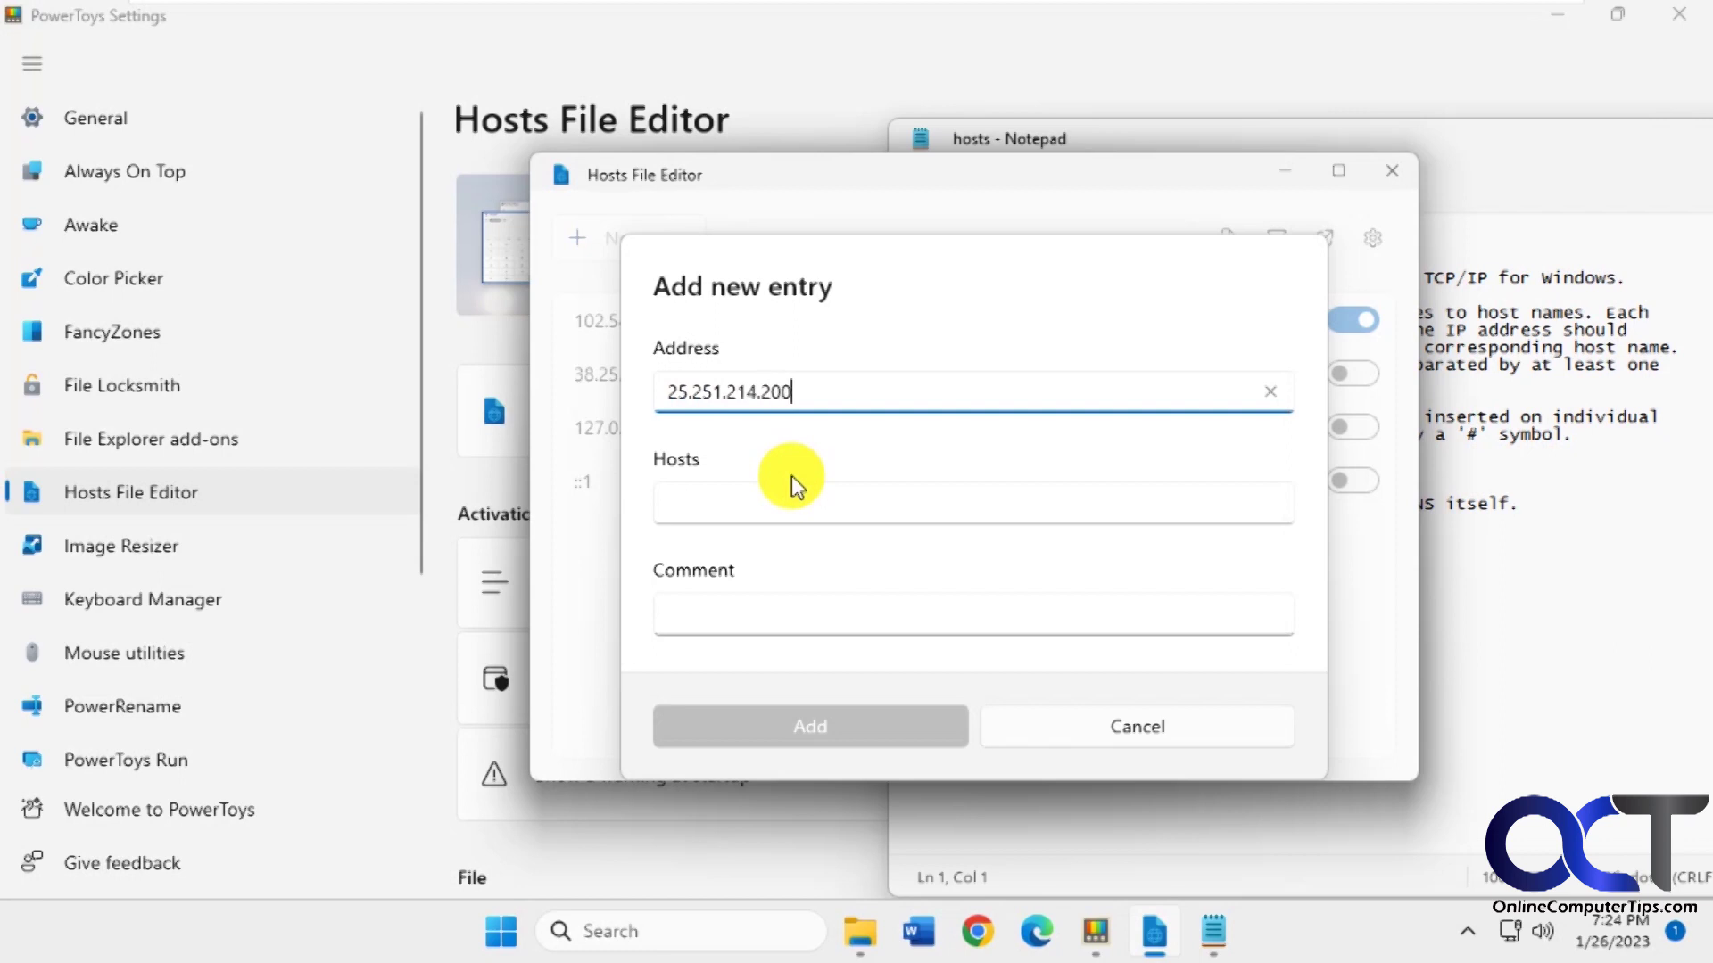
pyautogui.click(770, 499)
pyautogui.write('myhost.com')
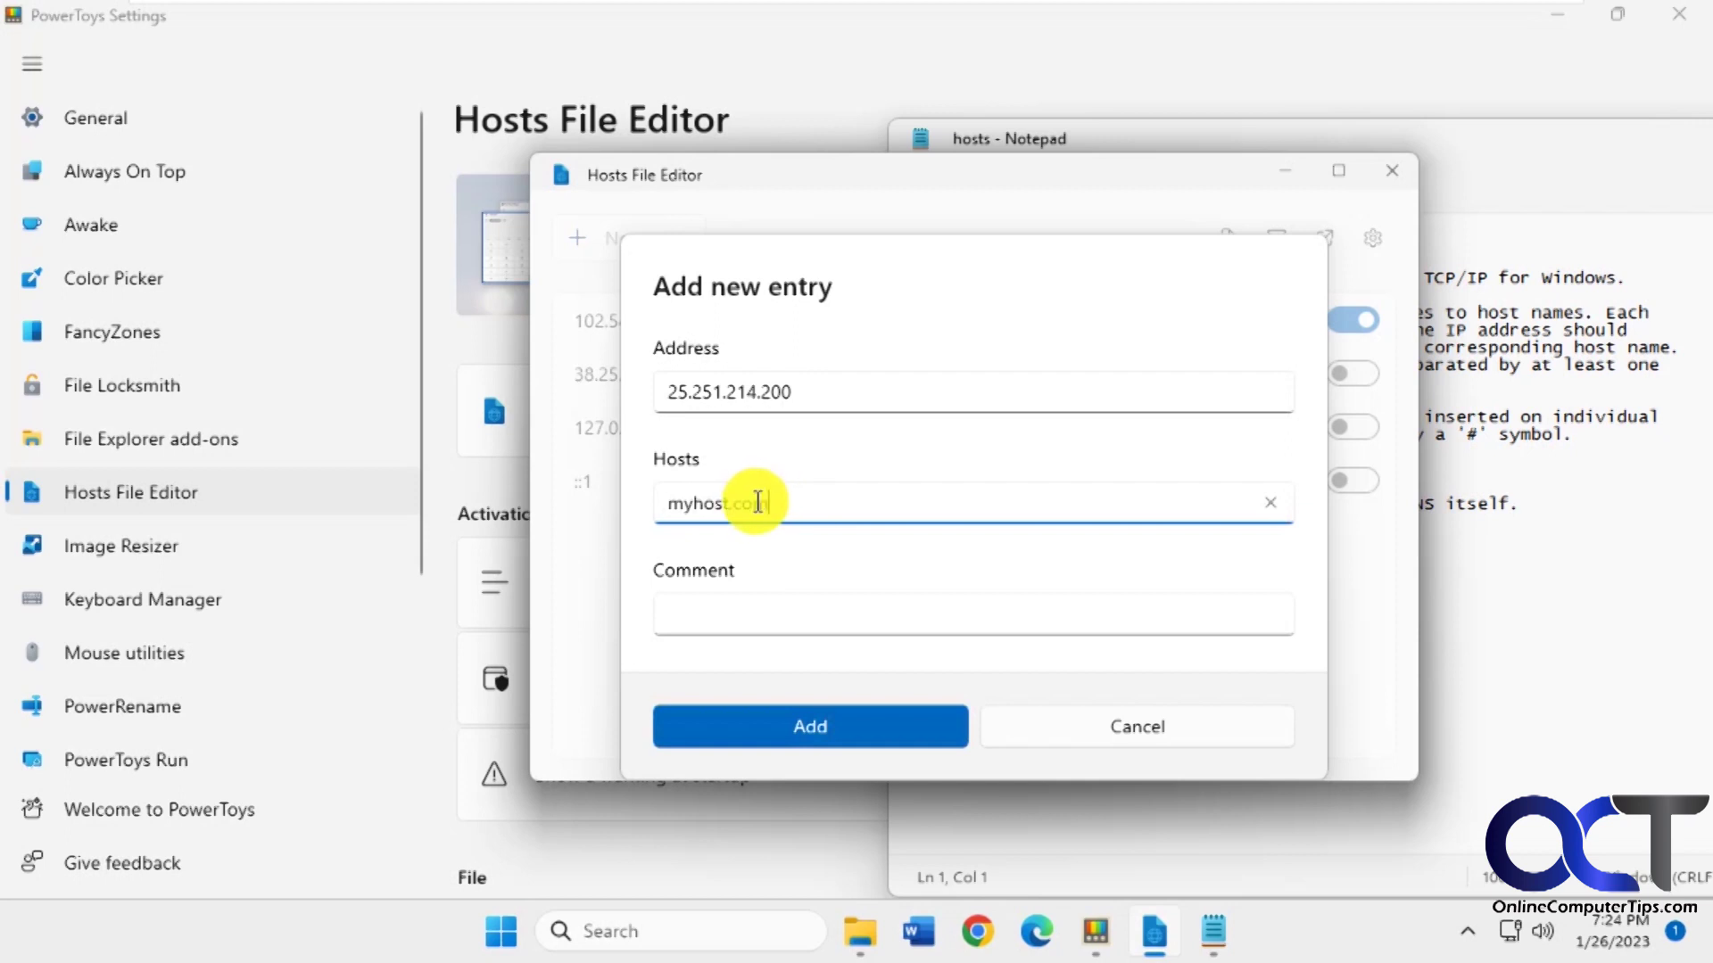
pyautogui.click(737, 610)
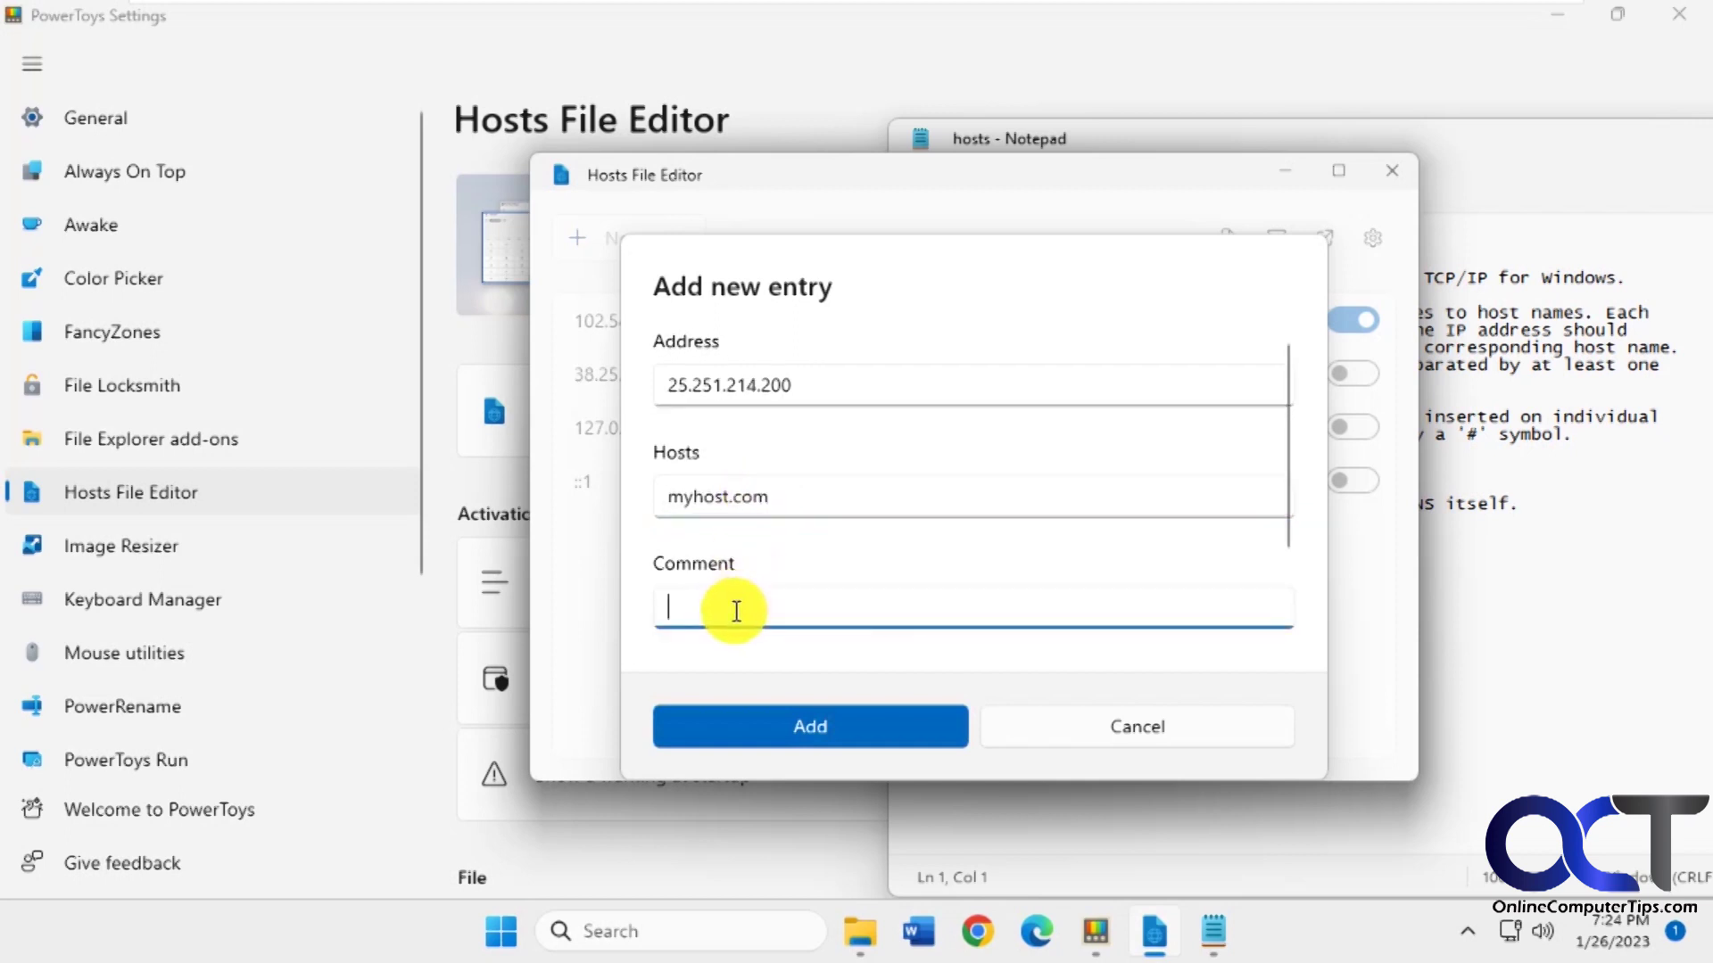
pyautogui.write('For testing')
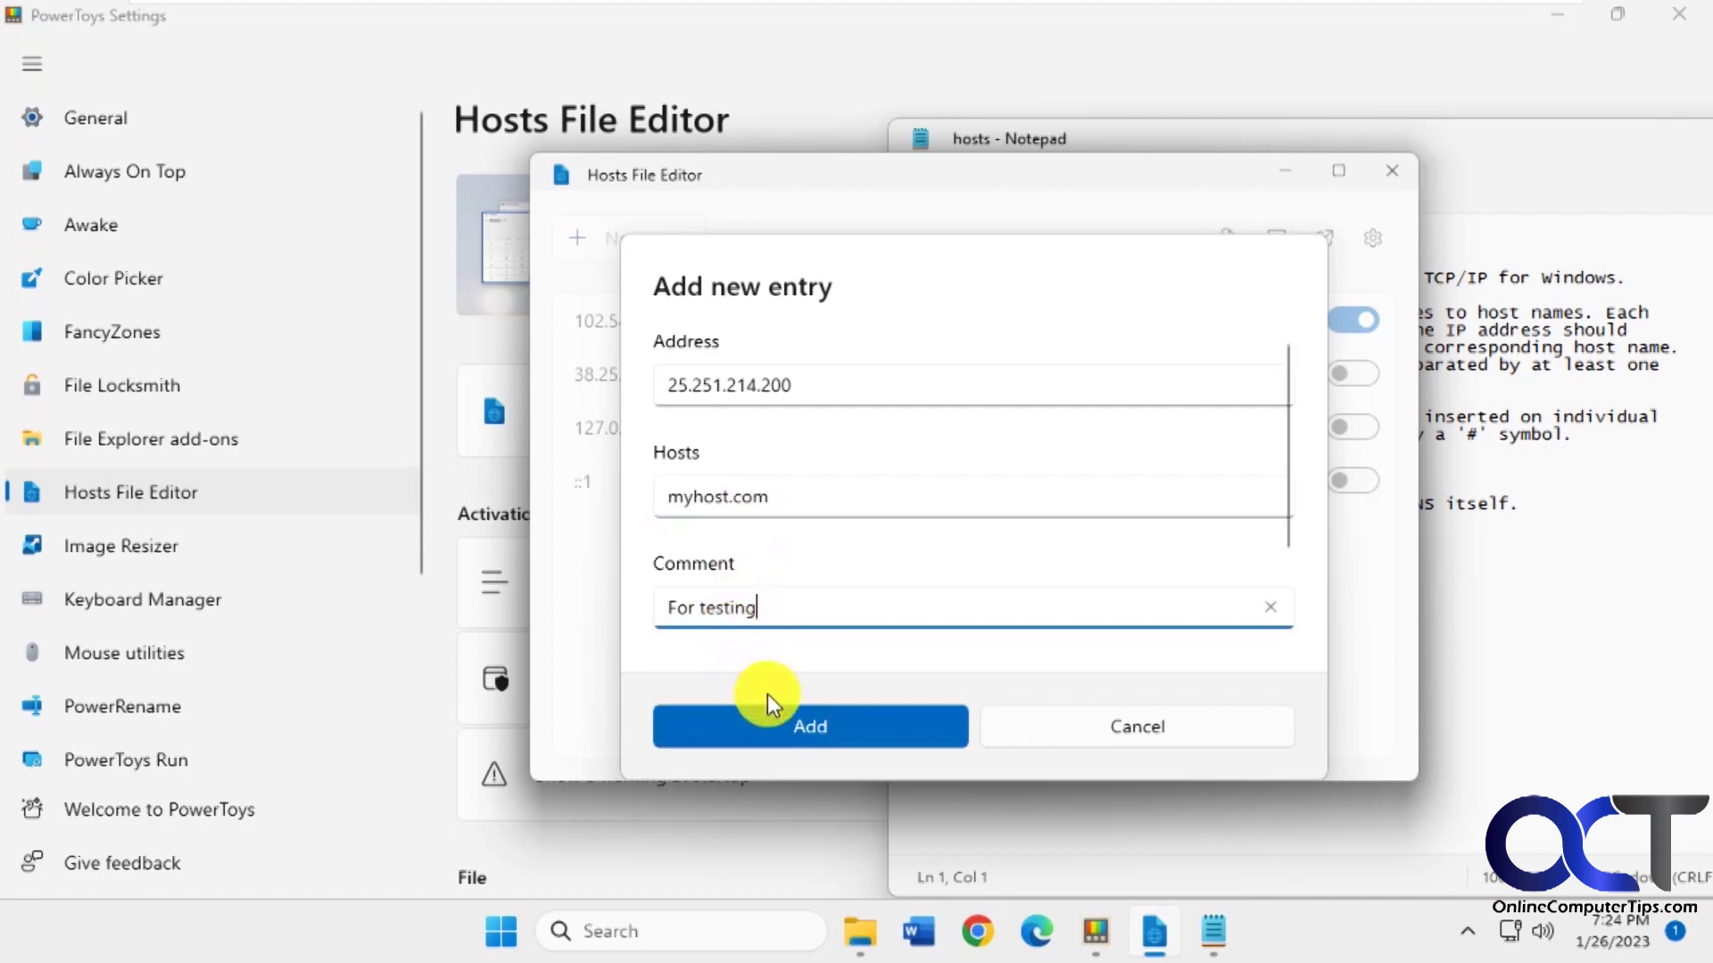
pyautogui.click(804, 715)
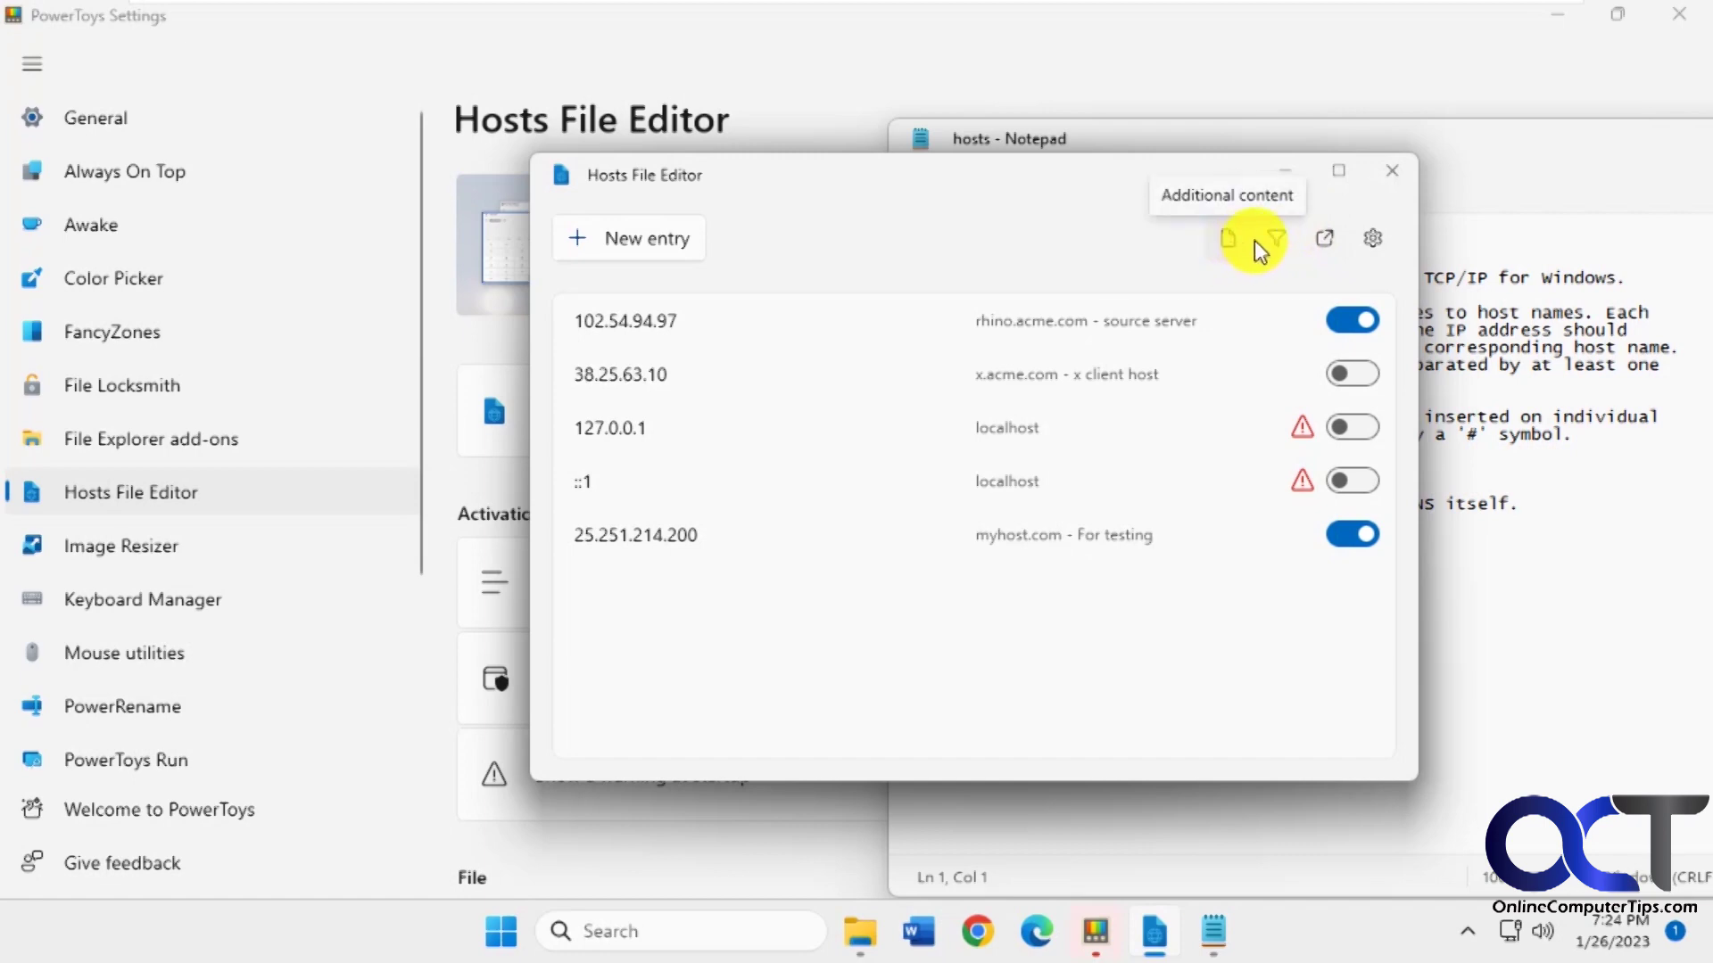
# - View the updated hosts file in Notepad, then return to Hosts File Editor
pyautogui.click(1324, 238)
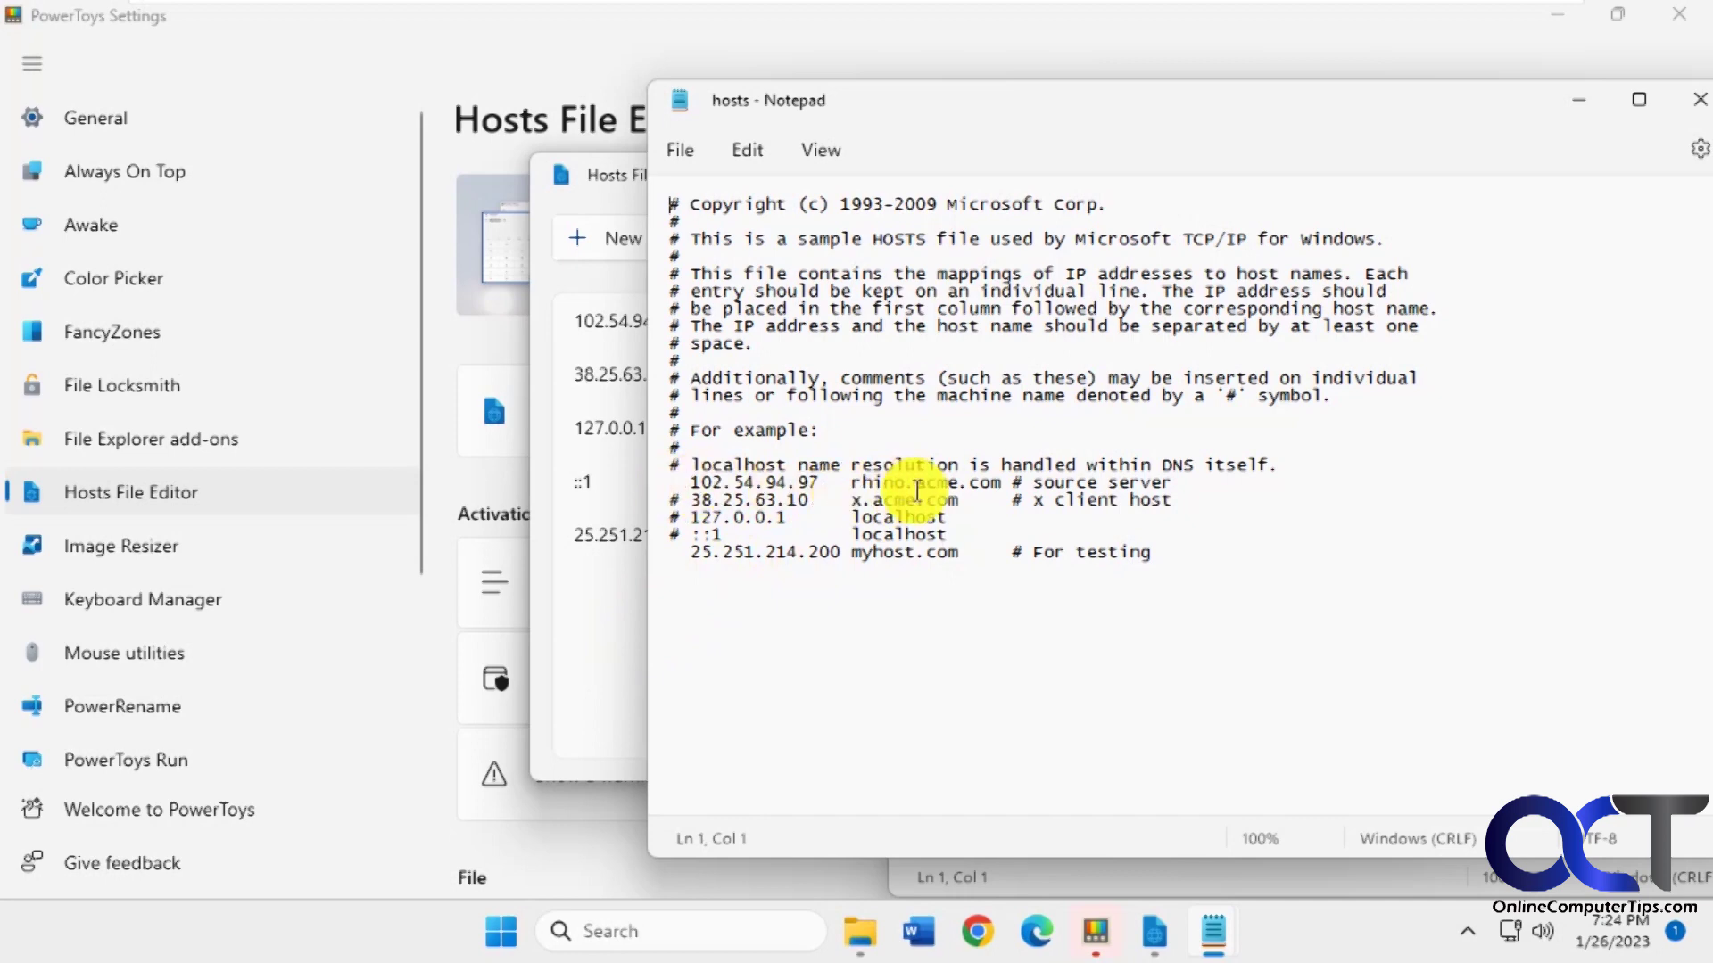
pyautogui.click(619, 628)
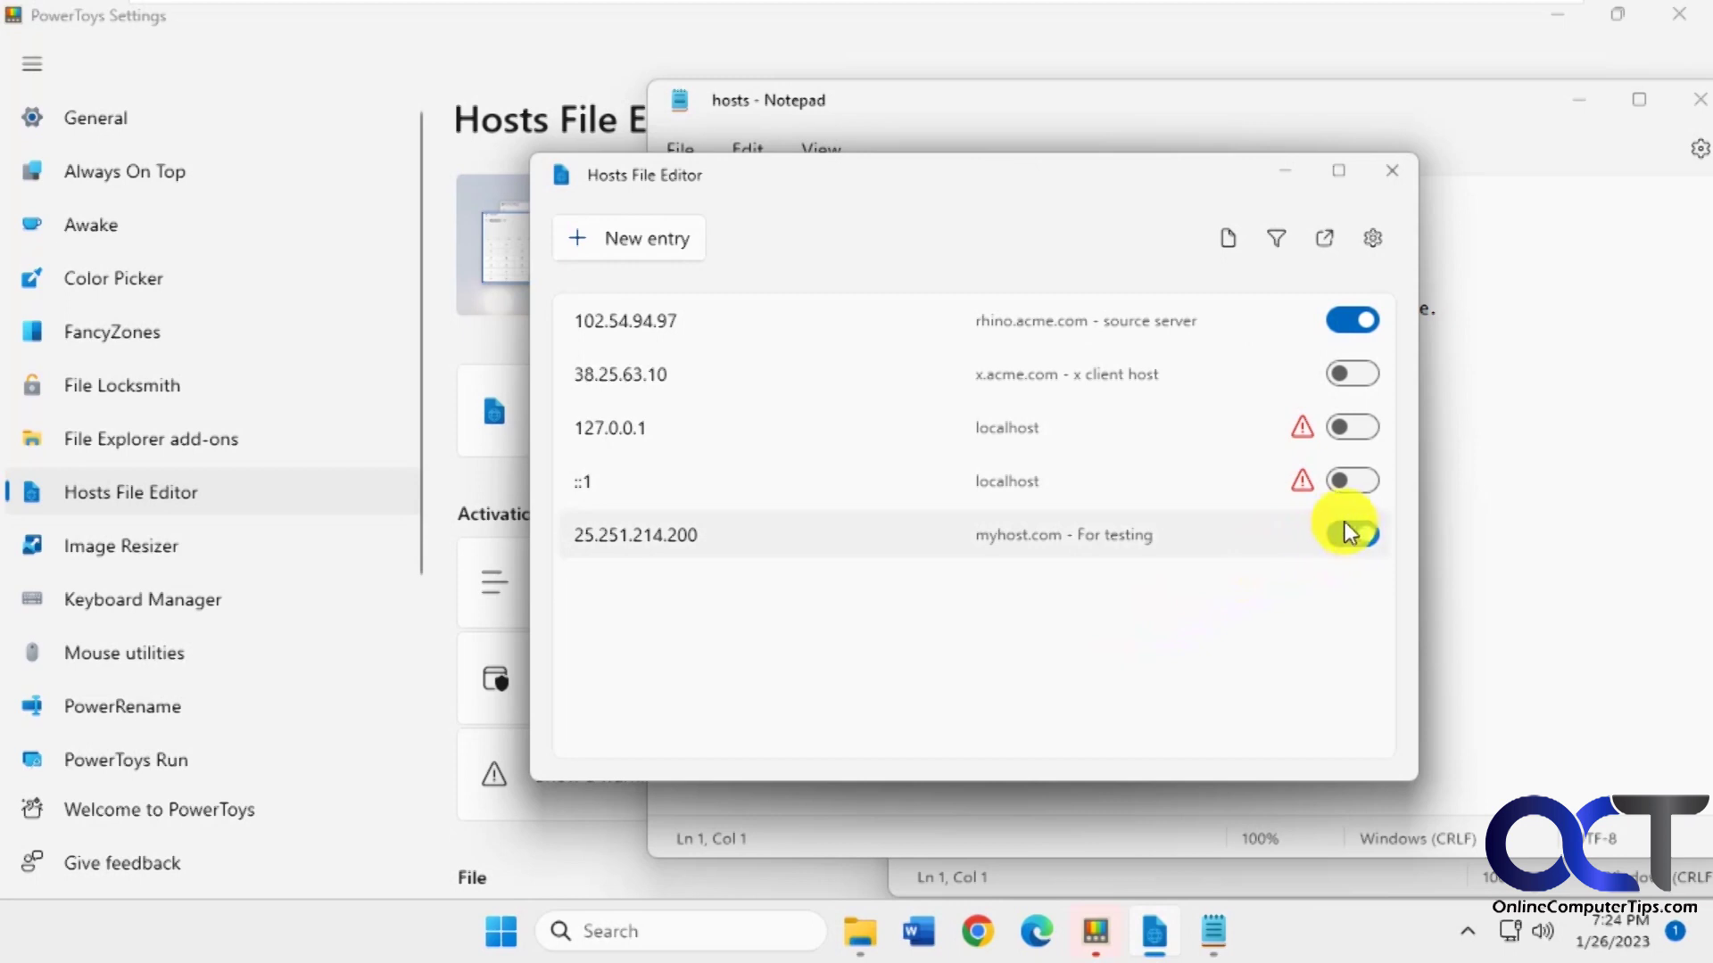
# - Disable 102.54.94.97 and delete the 25.251.214.200 myhost.com test entry
pyautogui.click(1347, 323)
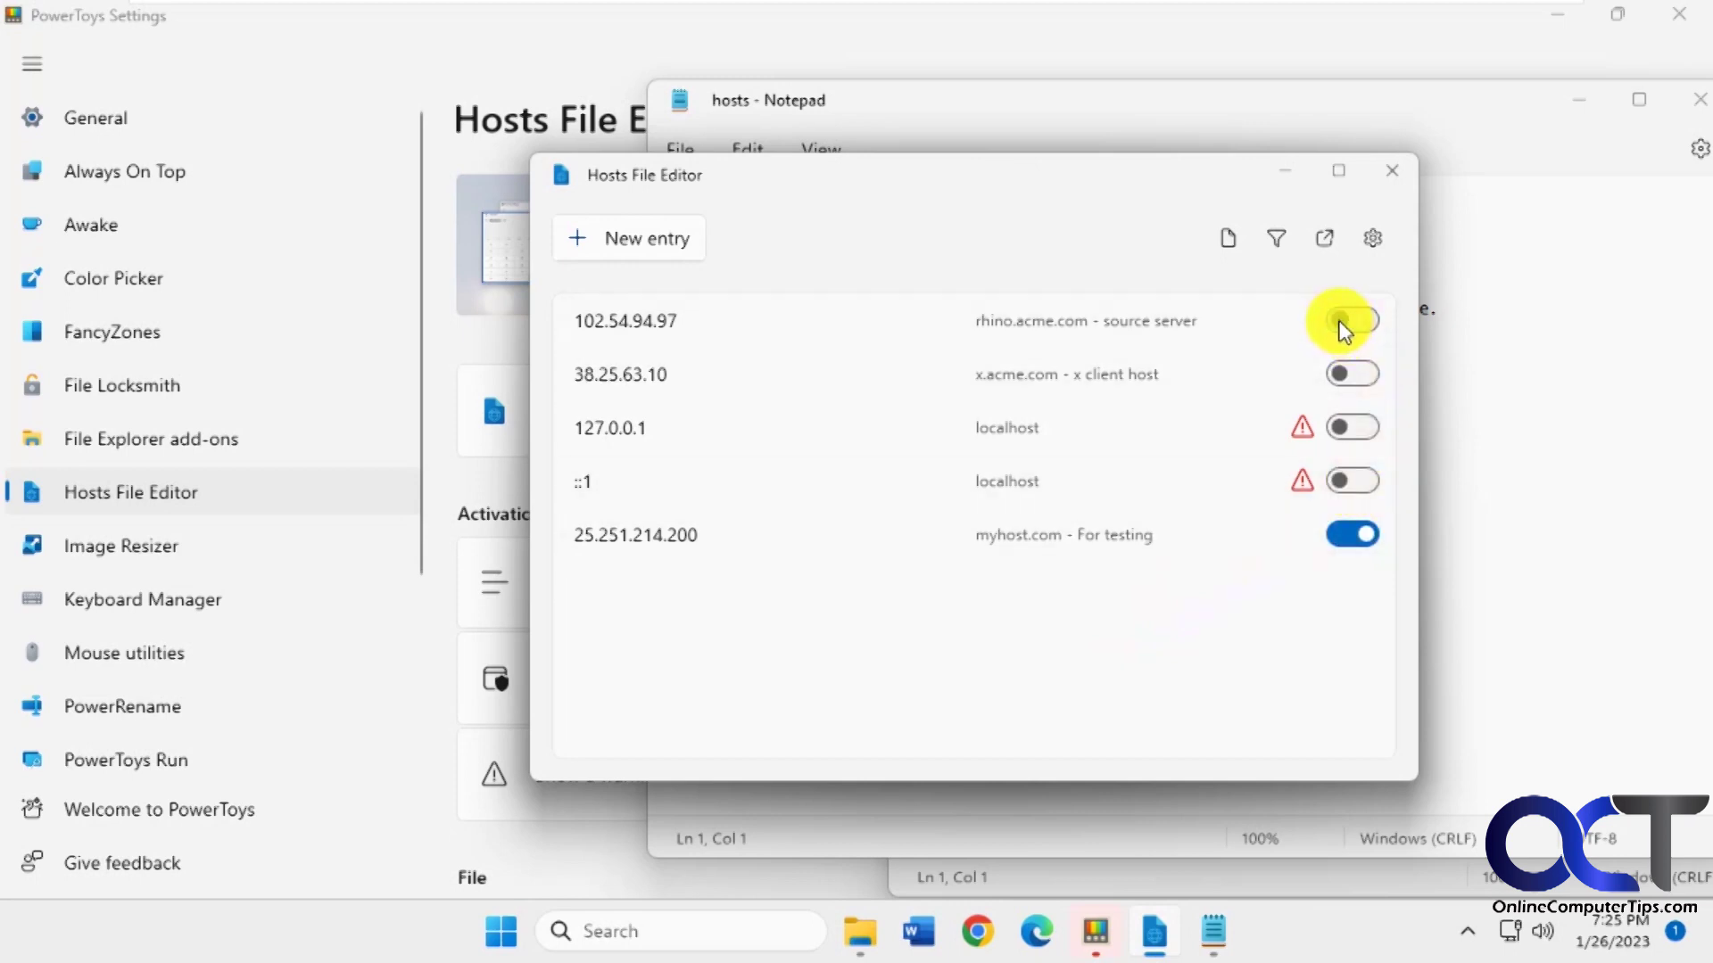
pyautogui.rightClick(746, 545)
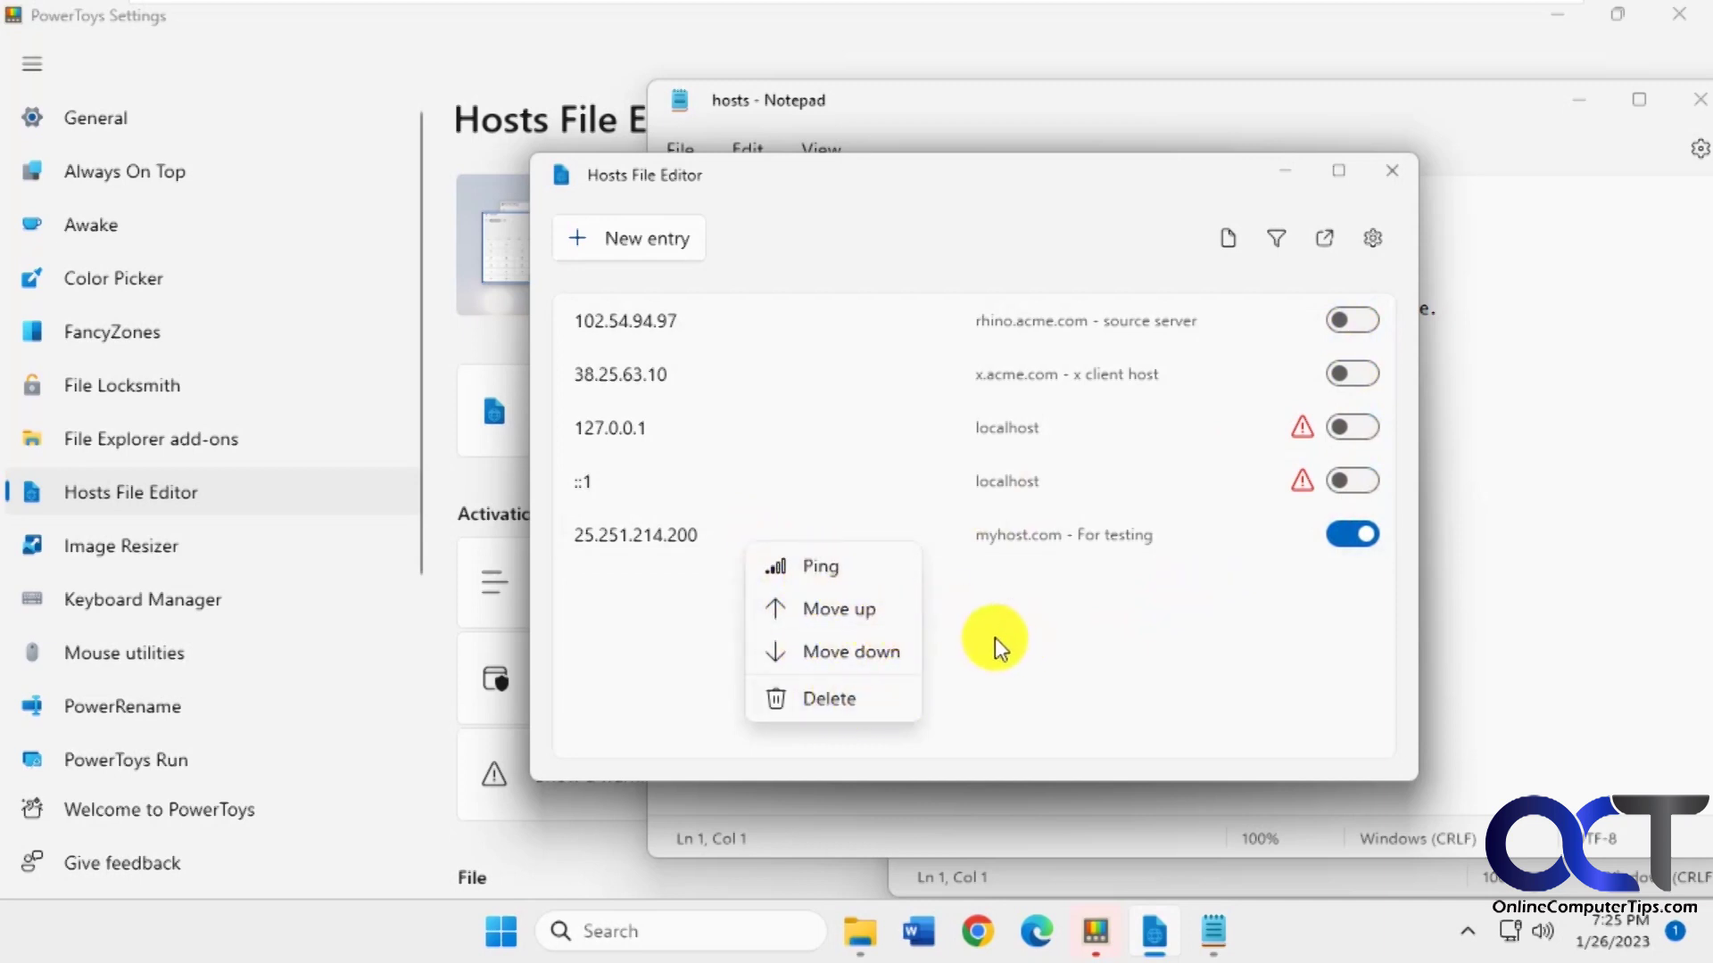
pyautogui.click(843, 699)
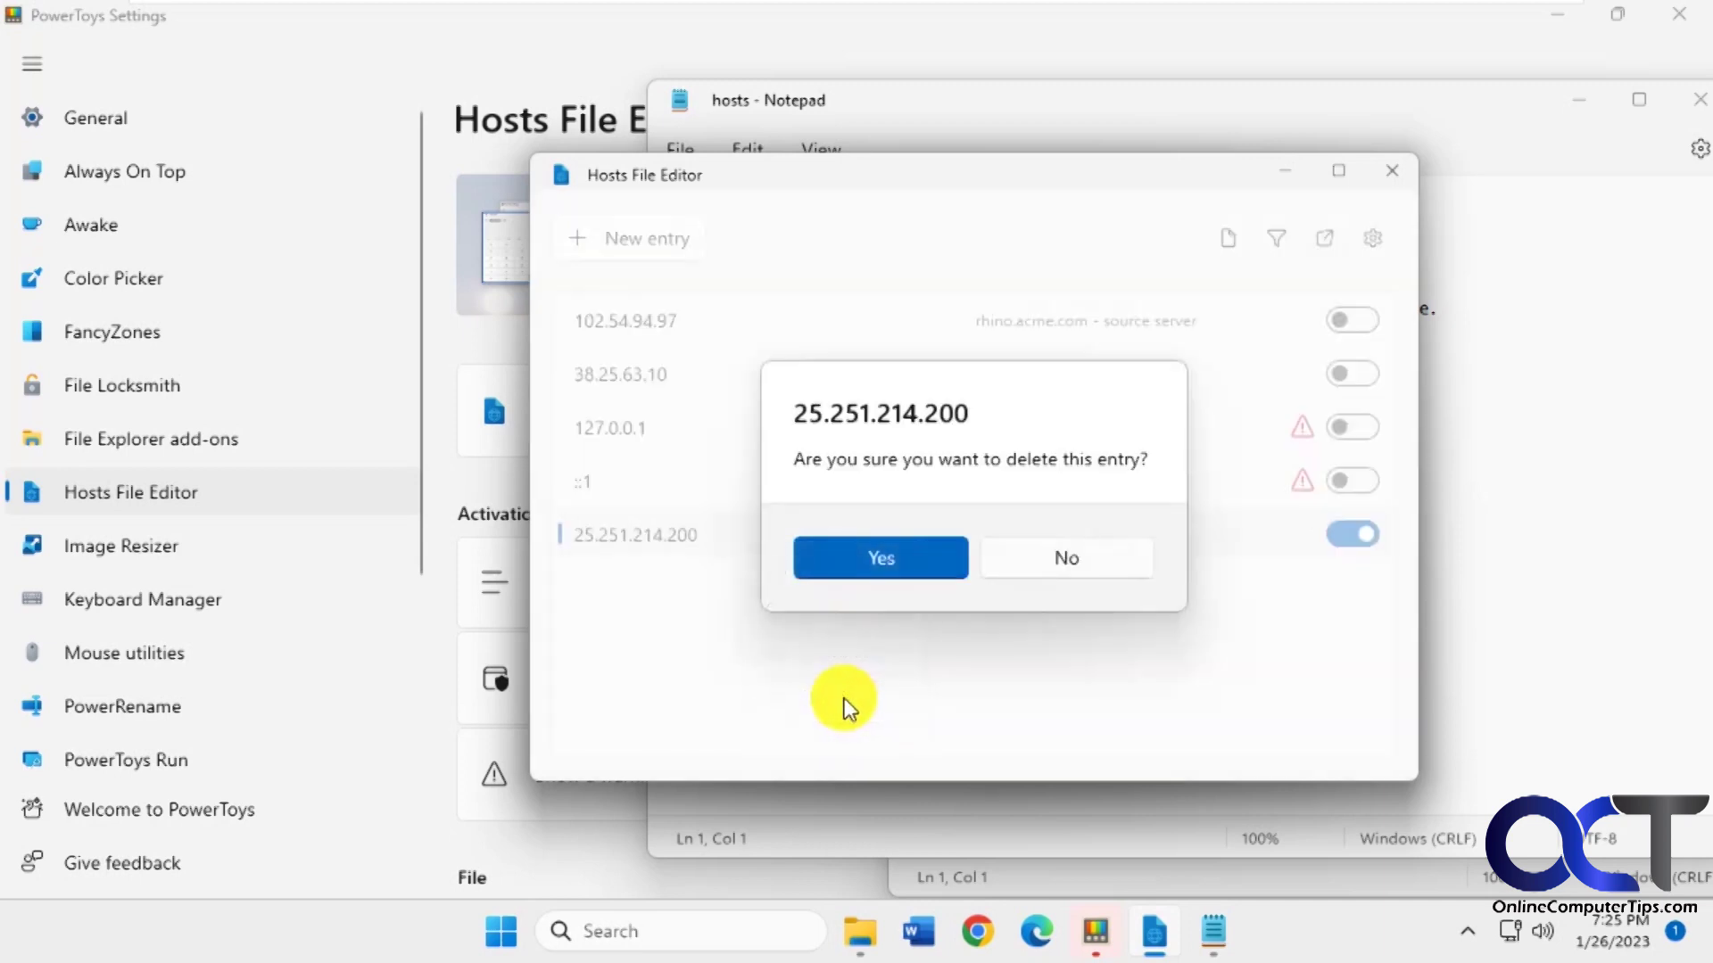
pyautogui.click(904, 567)
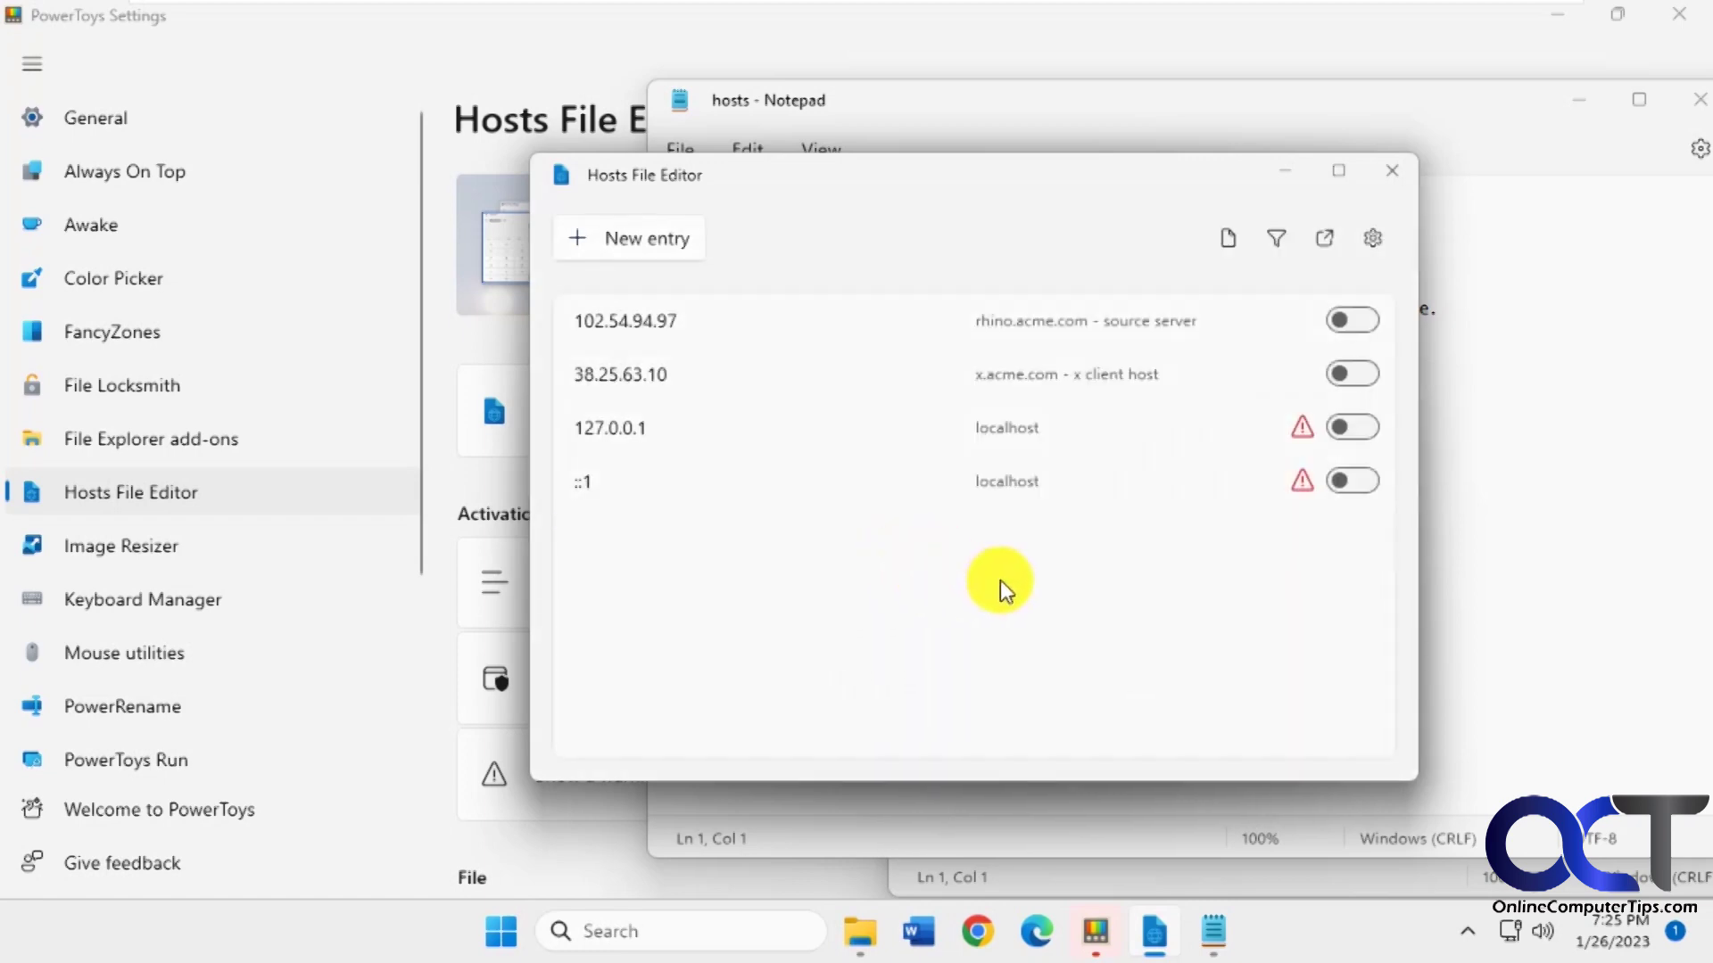
# - Close all Notepad windows and reopen hosts to confirm 102.54.94.97 is commented out again
pyautogui.rightClick(1213, 931)
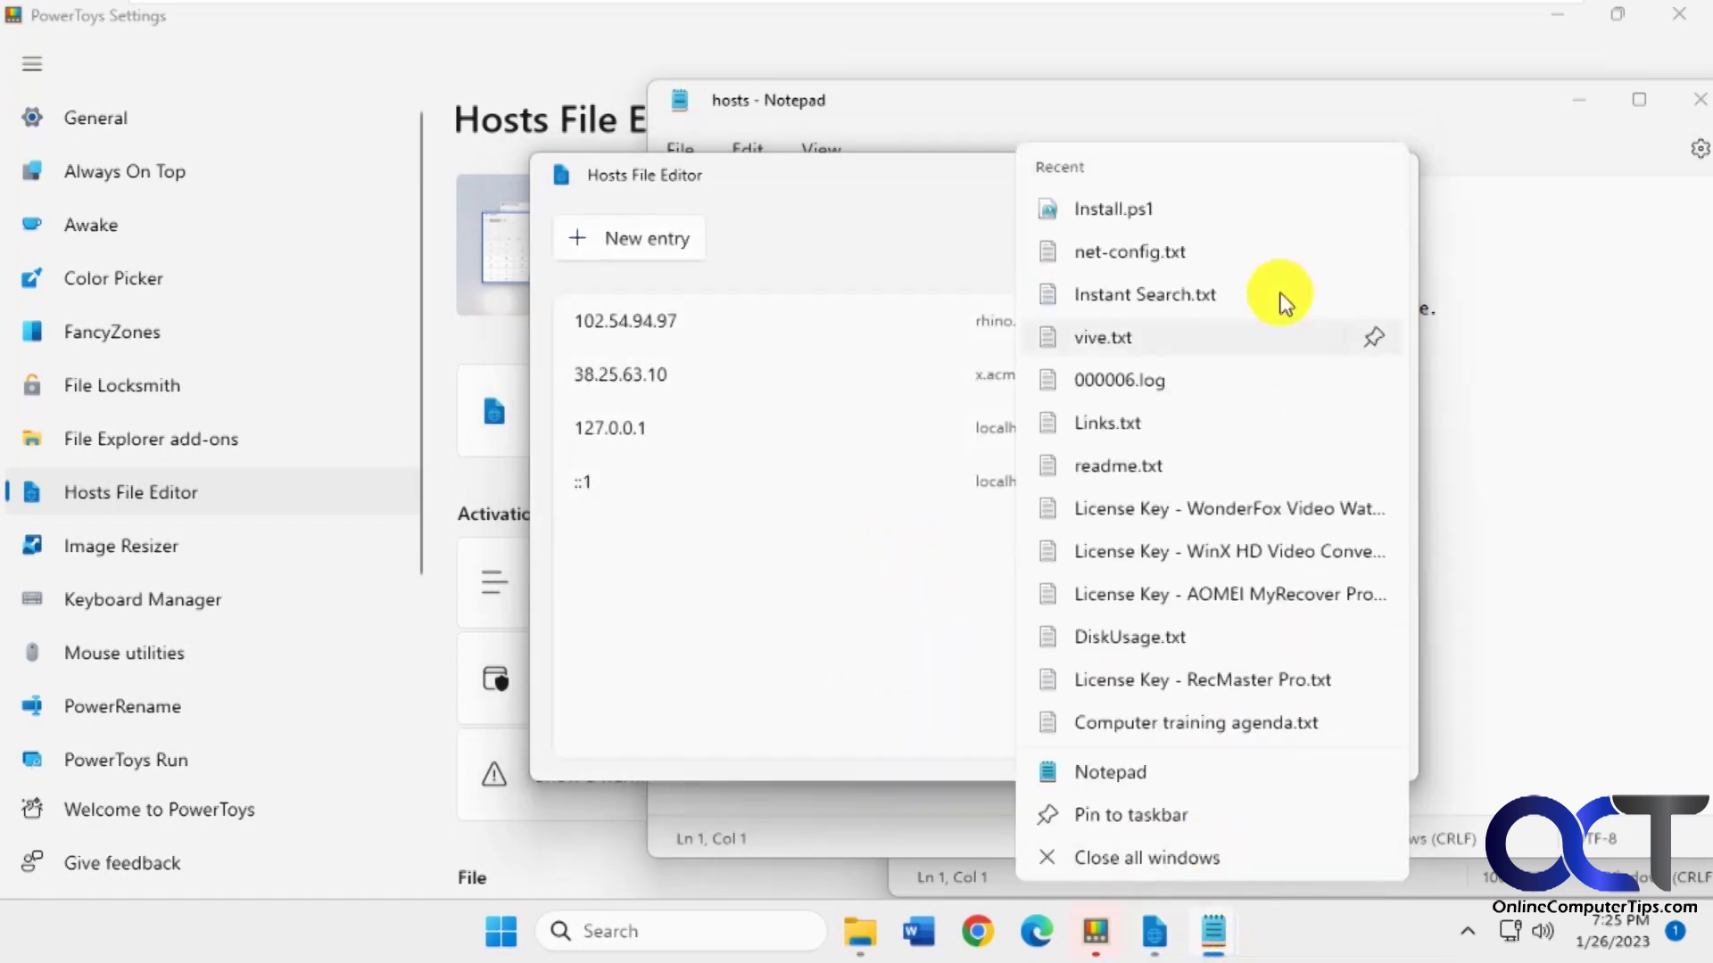
pyautogui.click(1195, 858)
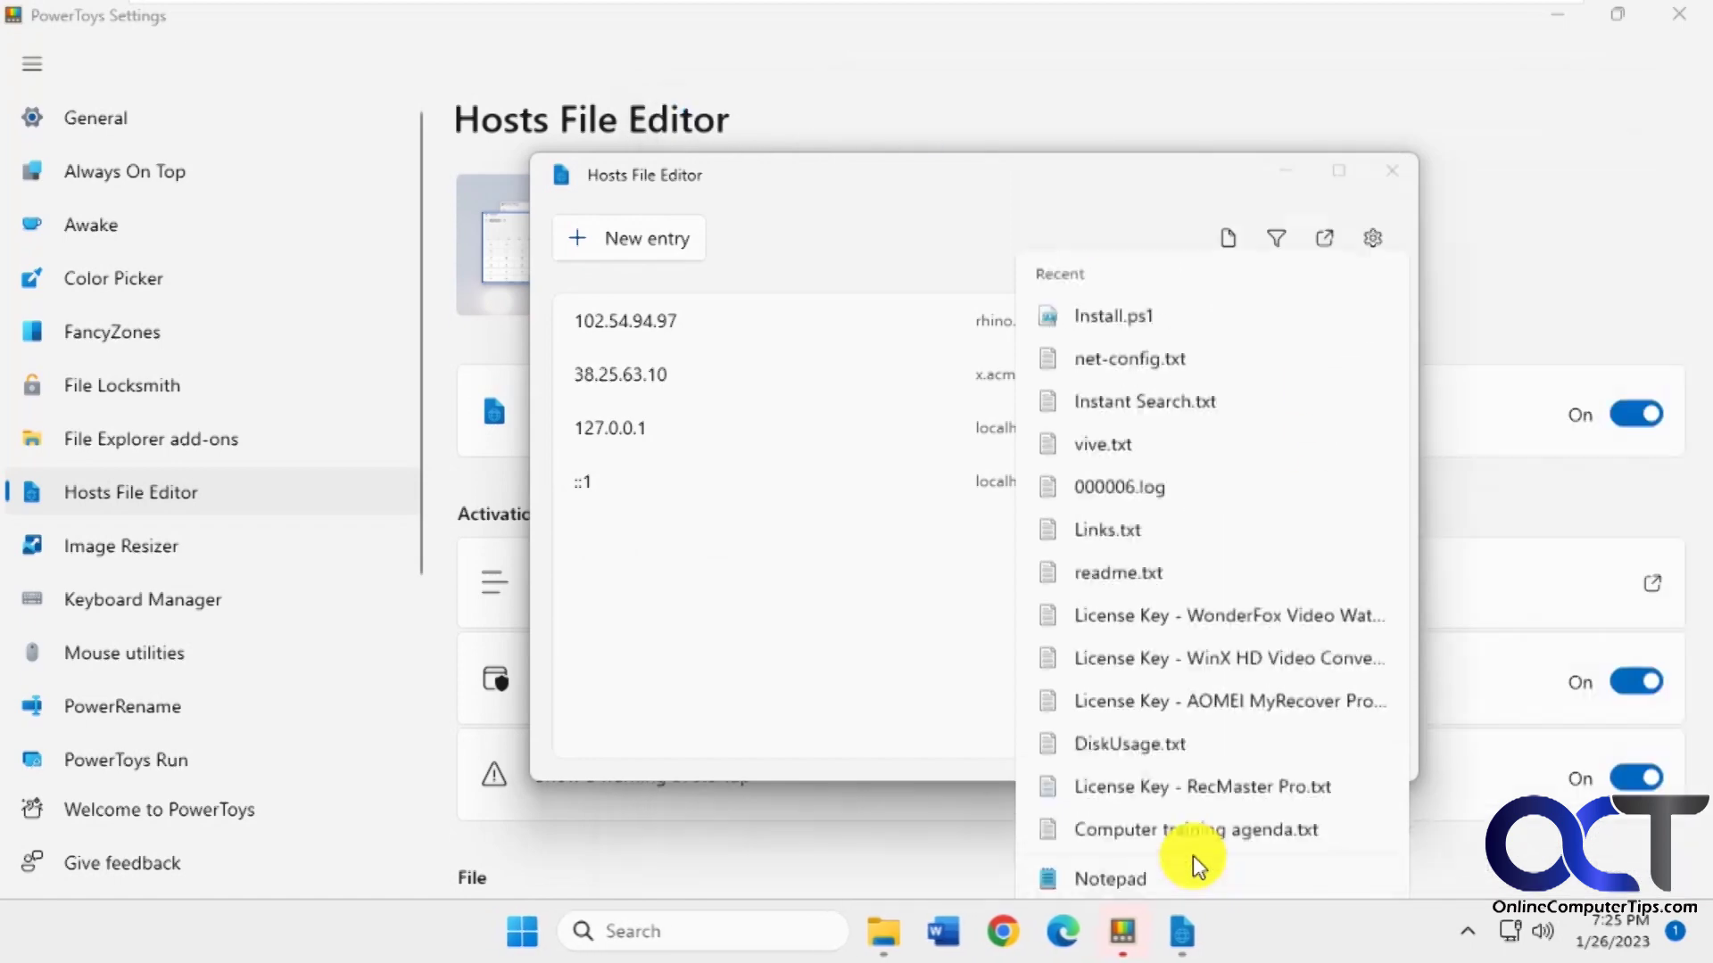
pyautogui.click(1322, 243)
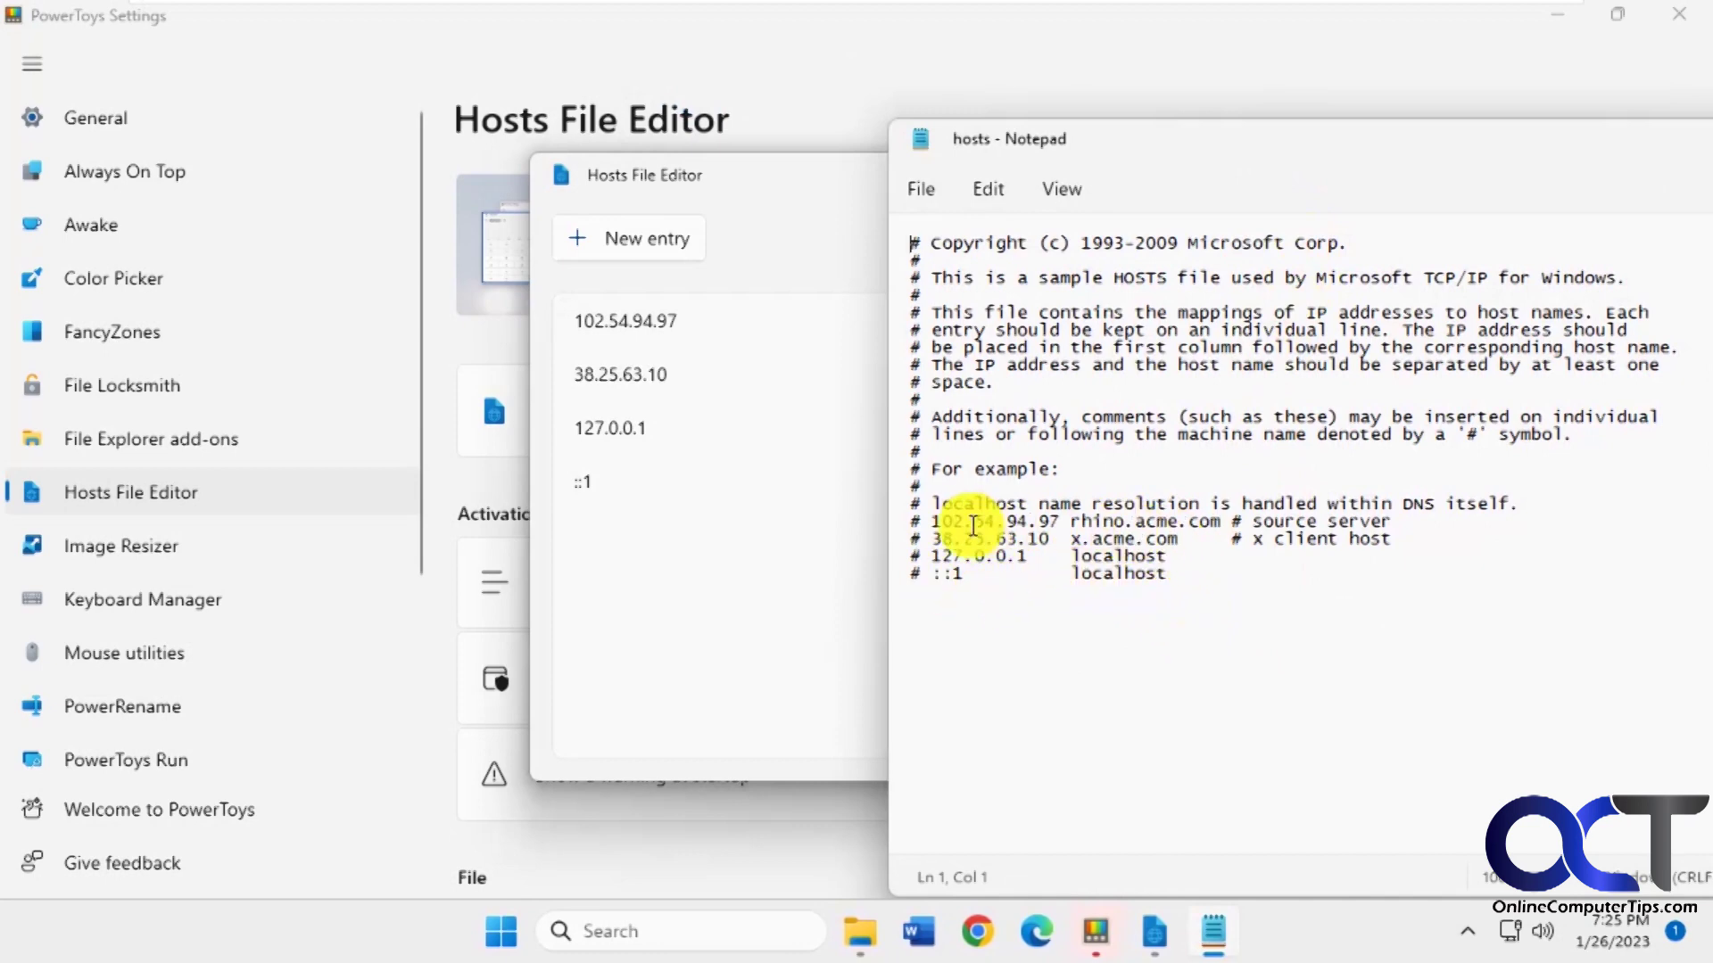
pyautogui.moveTo(910, 524); pyautogui.dragTo(922, 523)
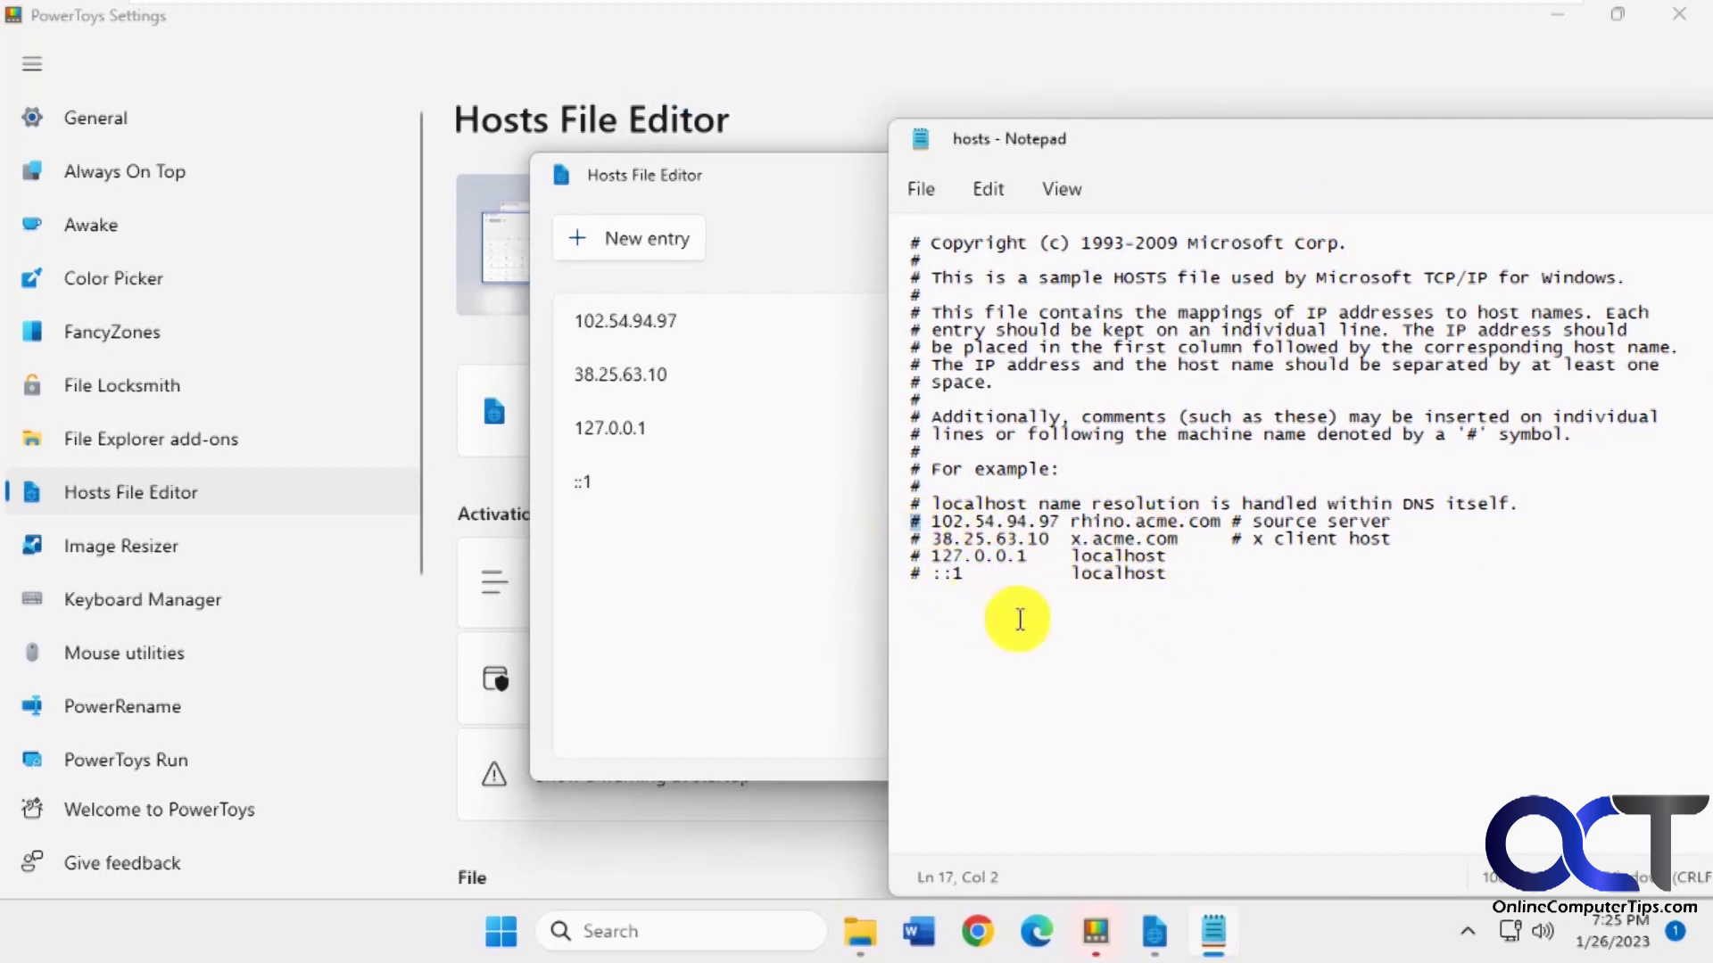